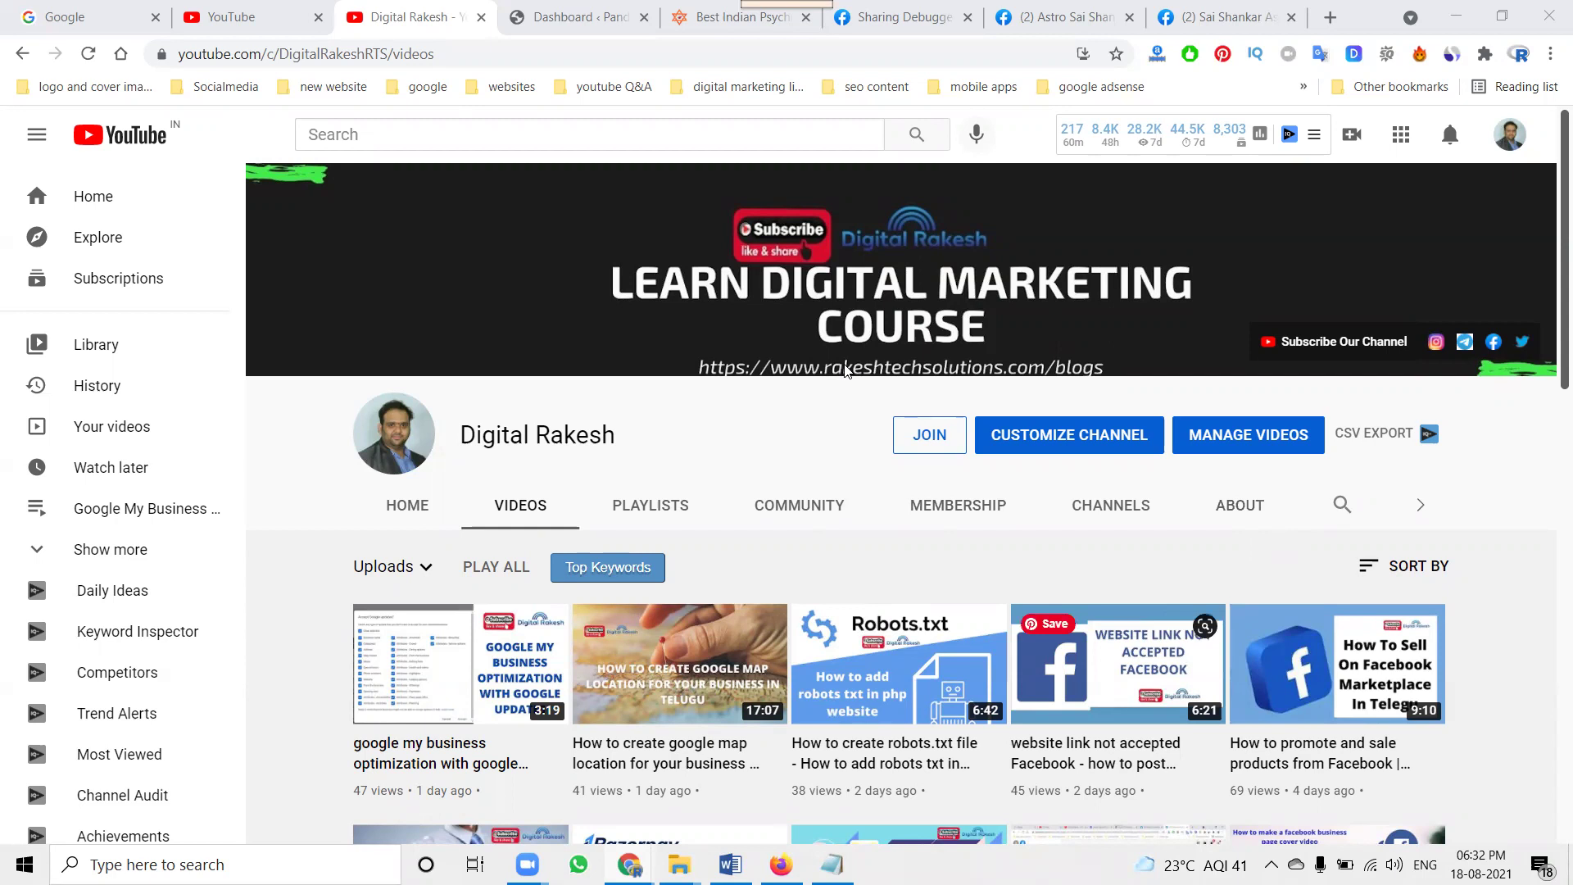
Step: Switch to the indianpsychicnewyork.com site tab and copy its web address
click(741, 17)
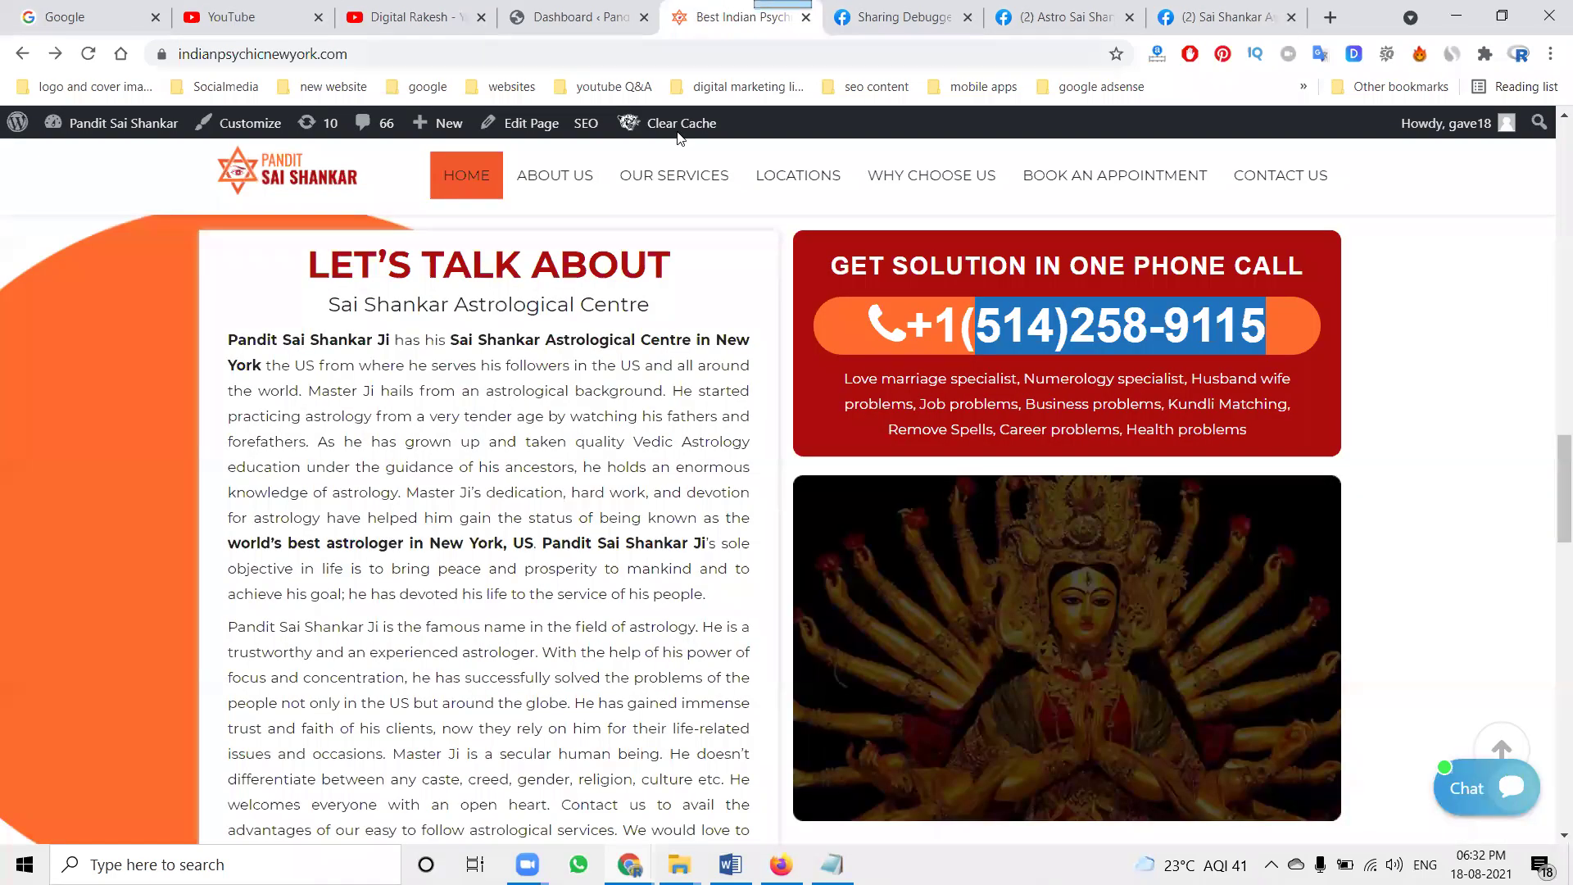
scroll(543, 270, up, 10)
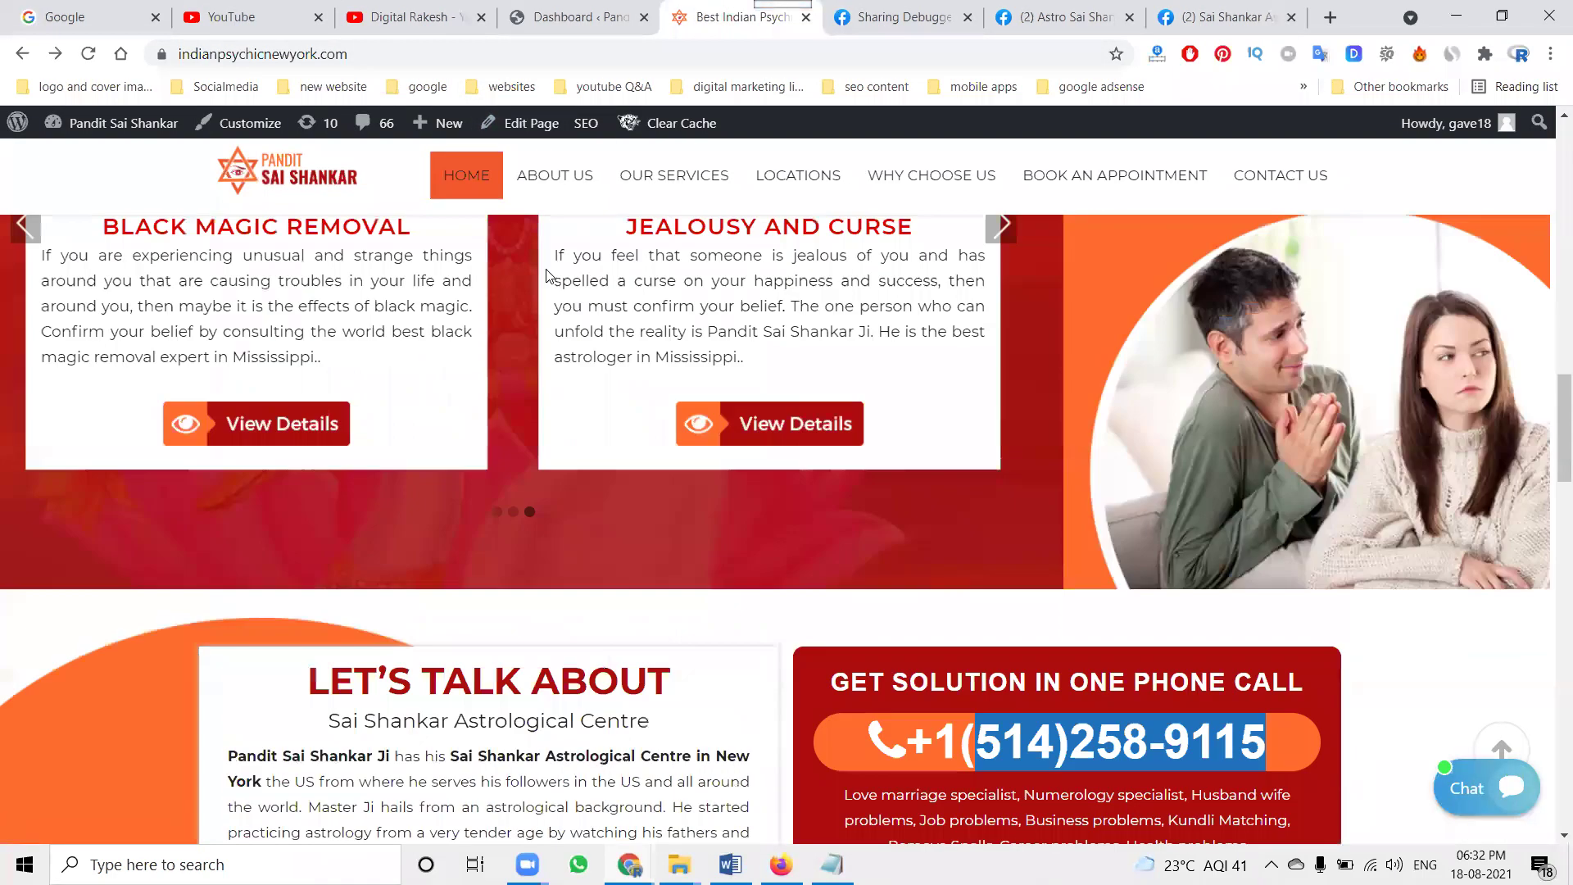
click(428, 53)
key(ctrl+c)
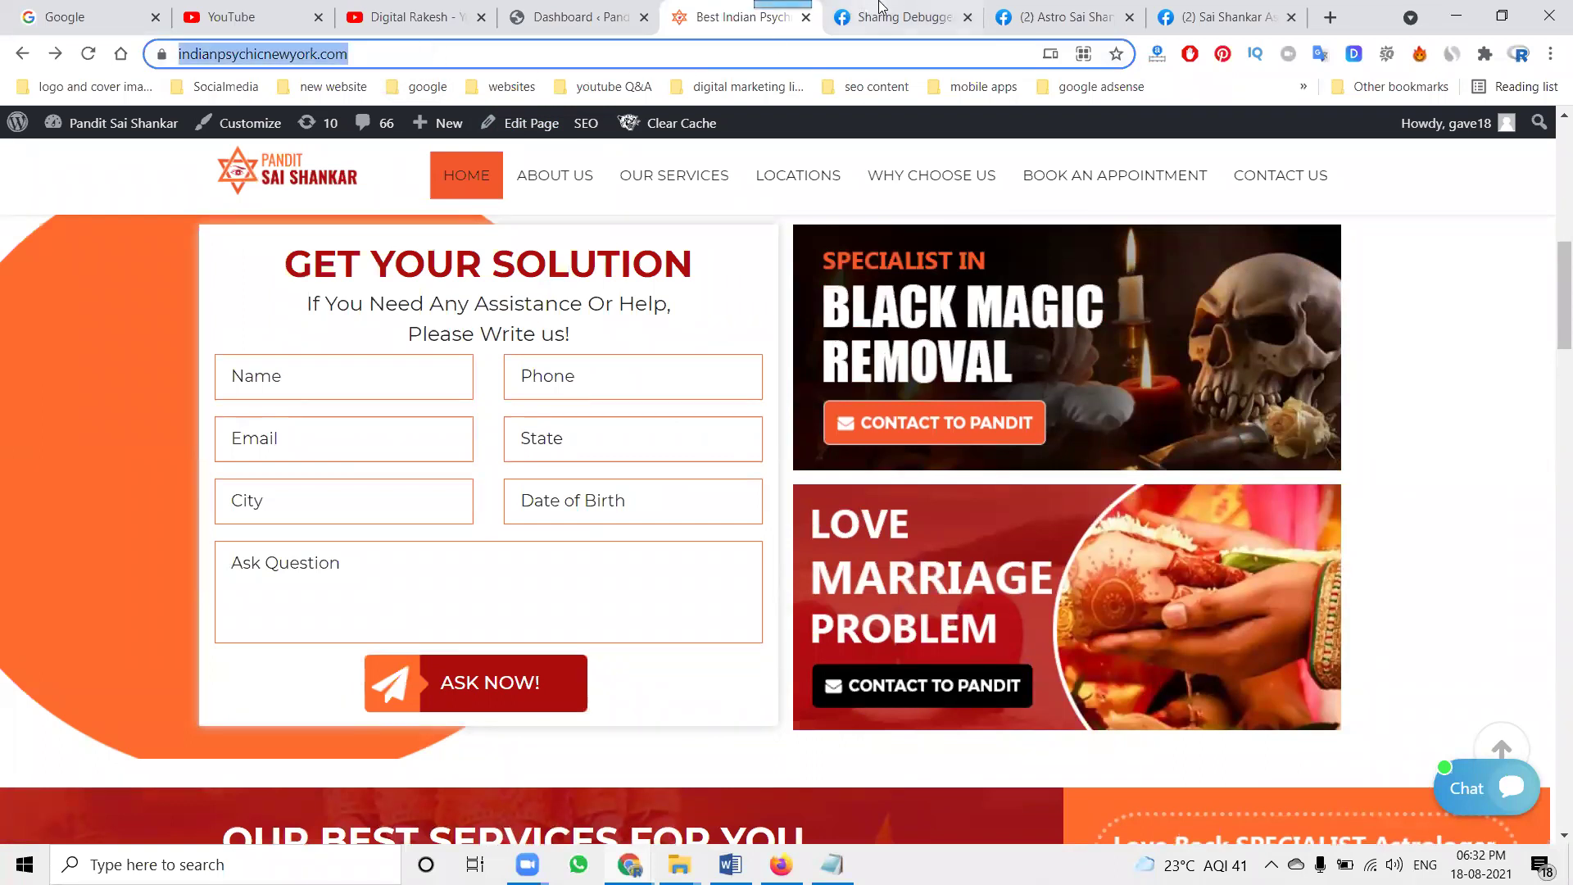
key(ctrl+Tab)
Step: Run the Sharing Debugger on the pasted homepage URL and check its link preview
click(555, 242)
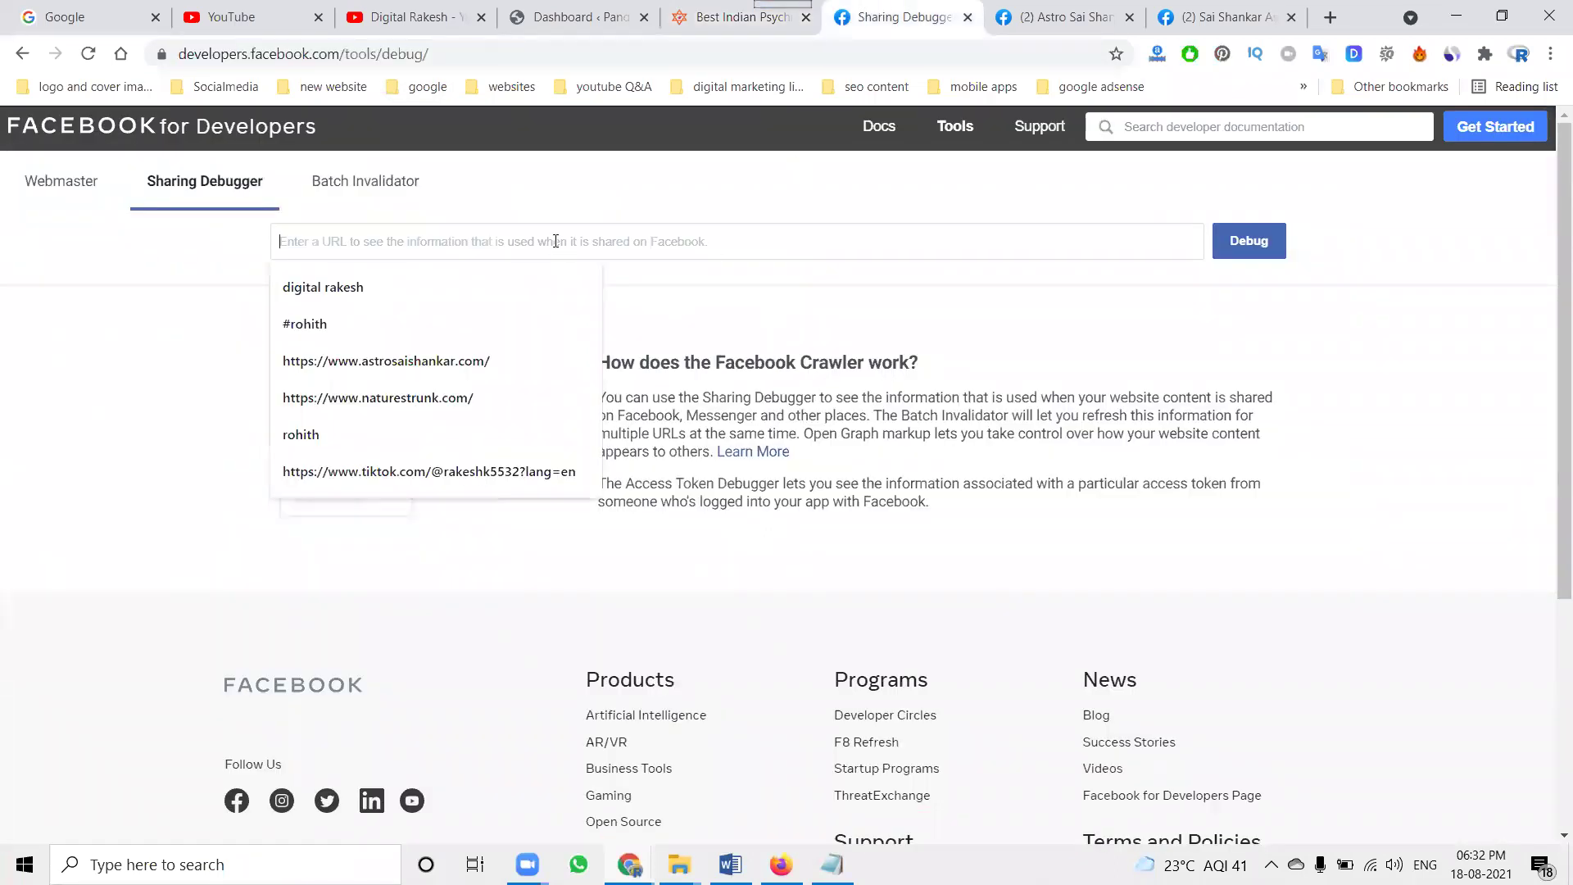
key(ctrl+v)
click(1224, 246)
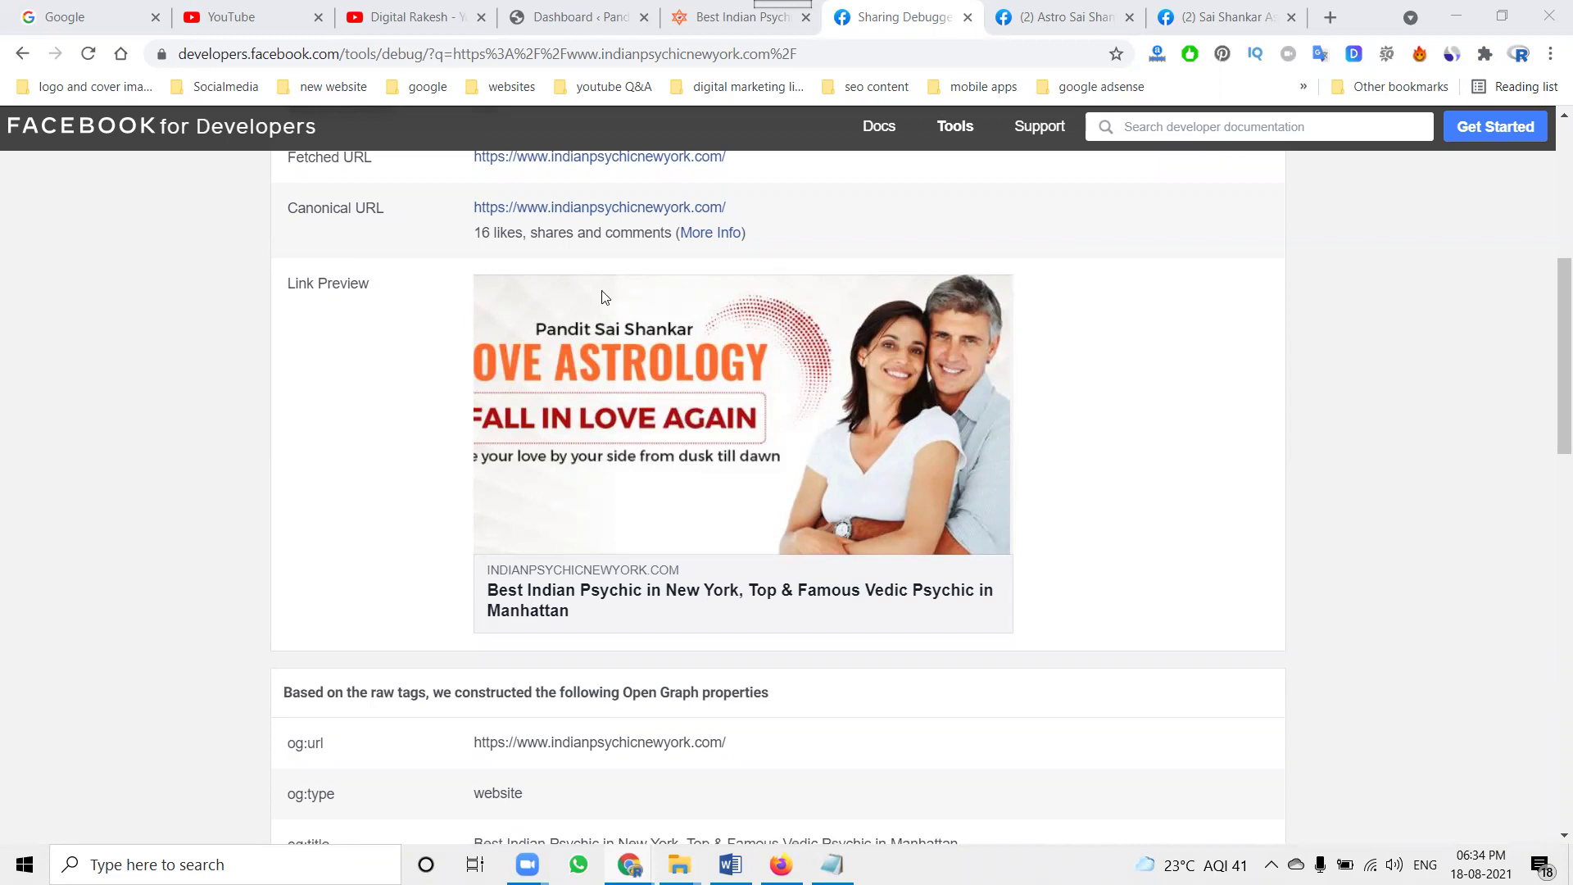
click(562, 18)
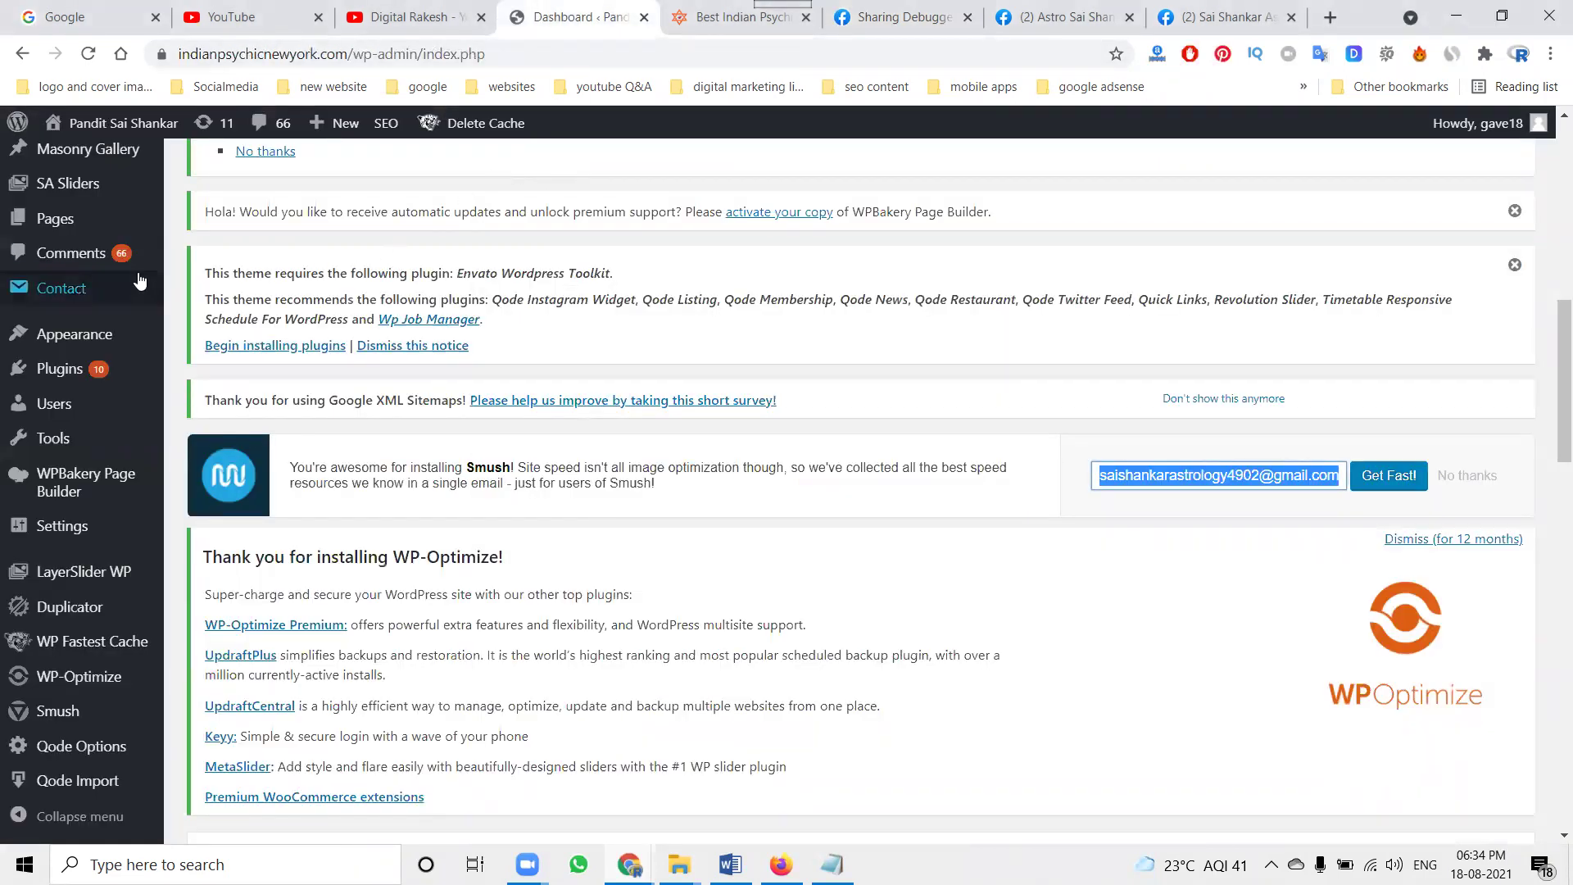
Step: Open All in One SEO's Social Meta settings and scroll to Home Page Settings
scroll(94, 283, up, 6)
mouse_move(90, 279)
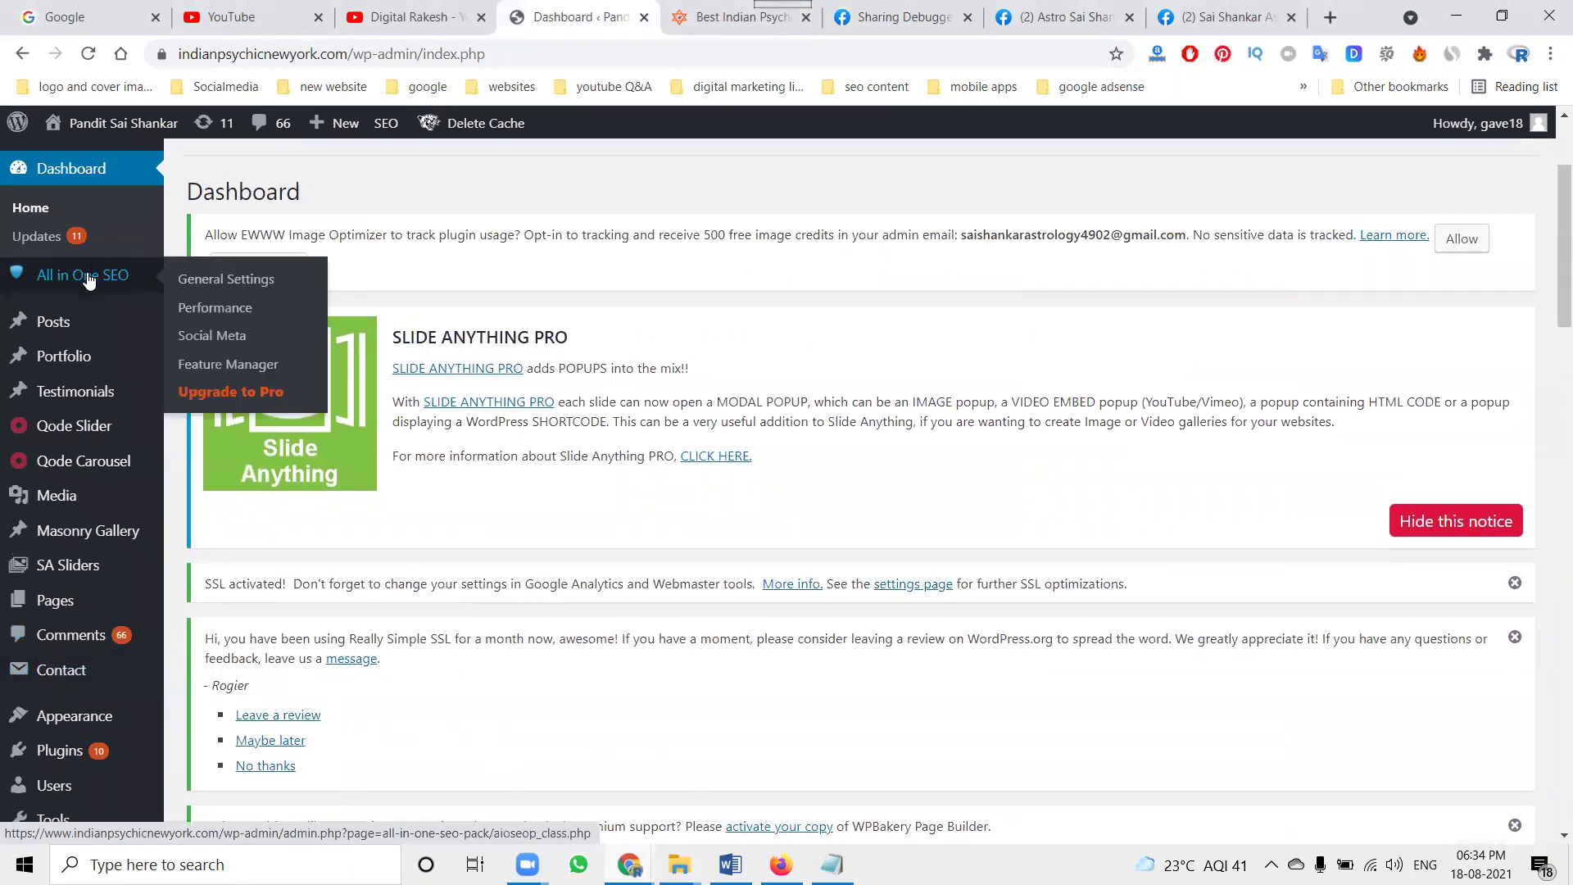
click(91, 280)
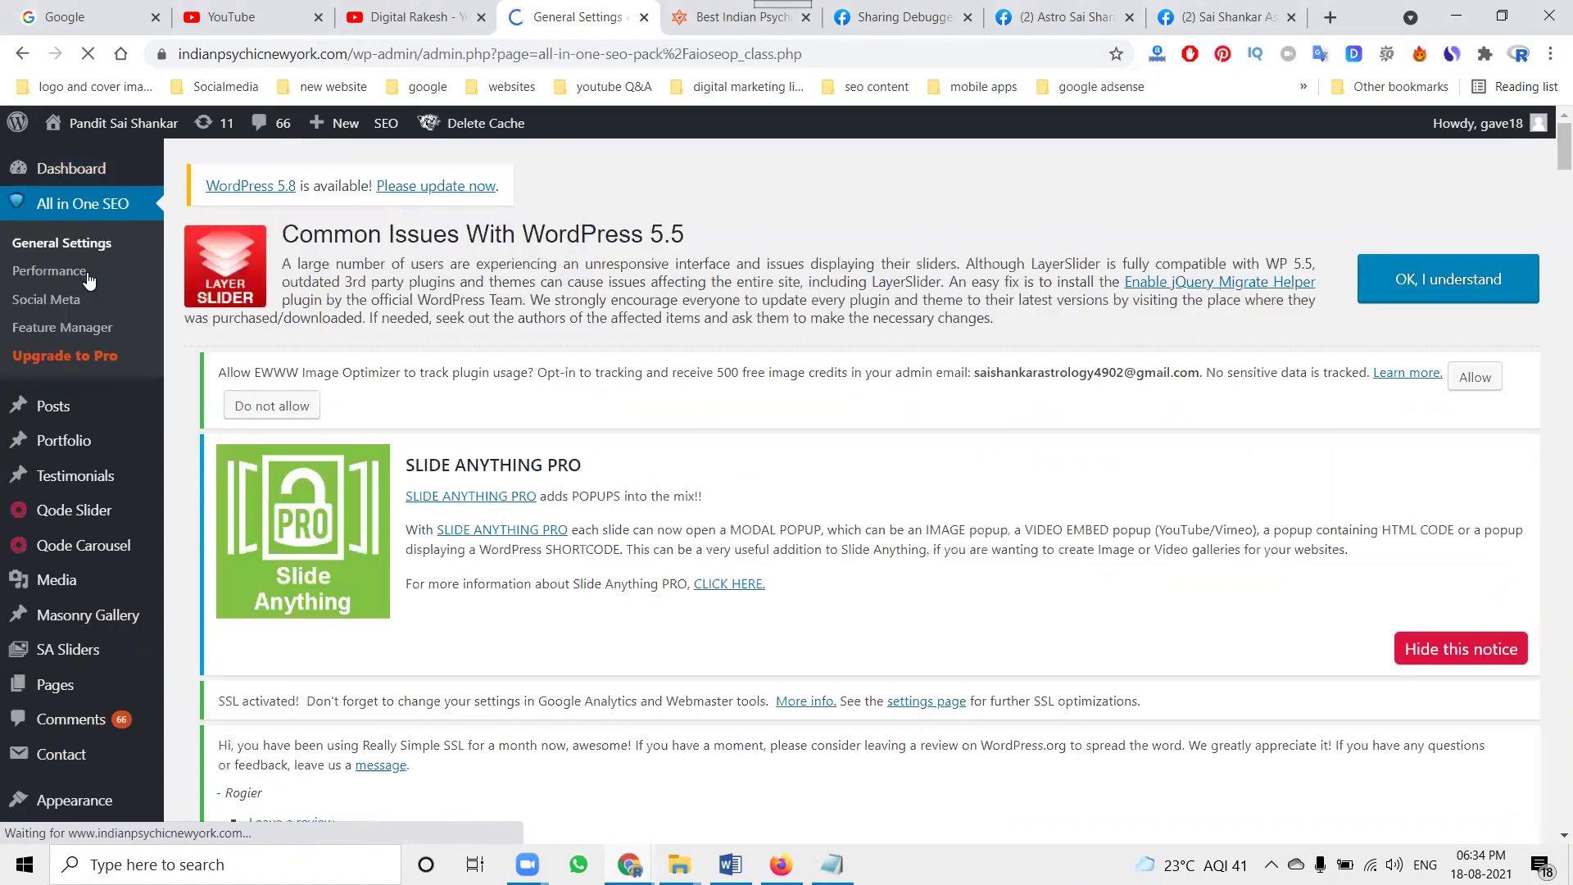
click(64, 306)
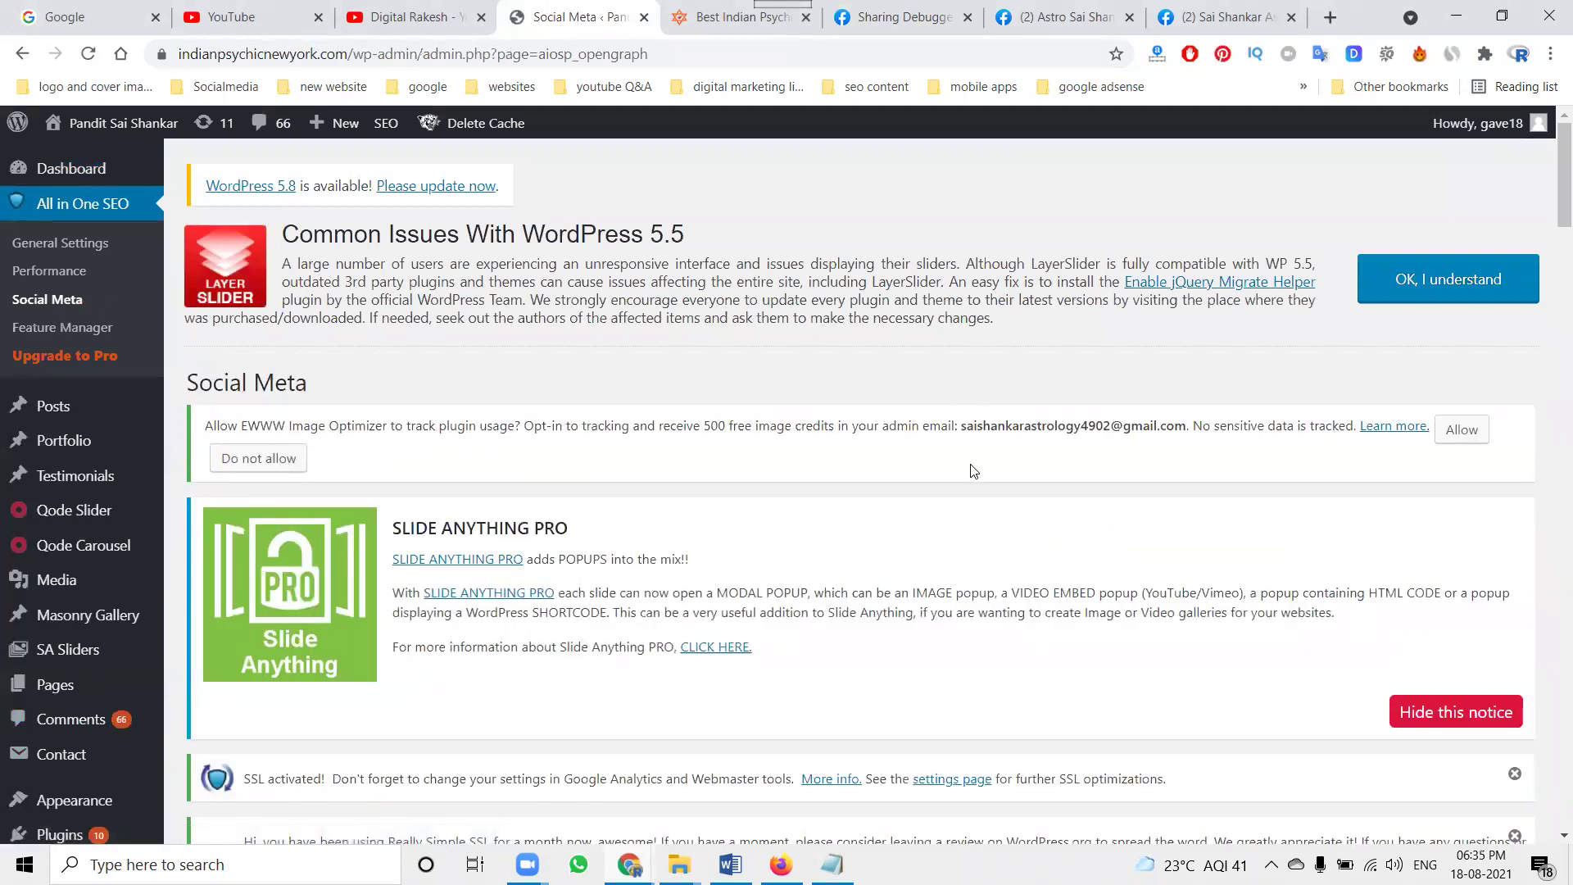
scroll(973, 470, down, 15)
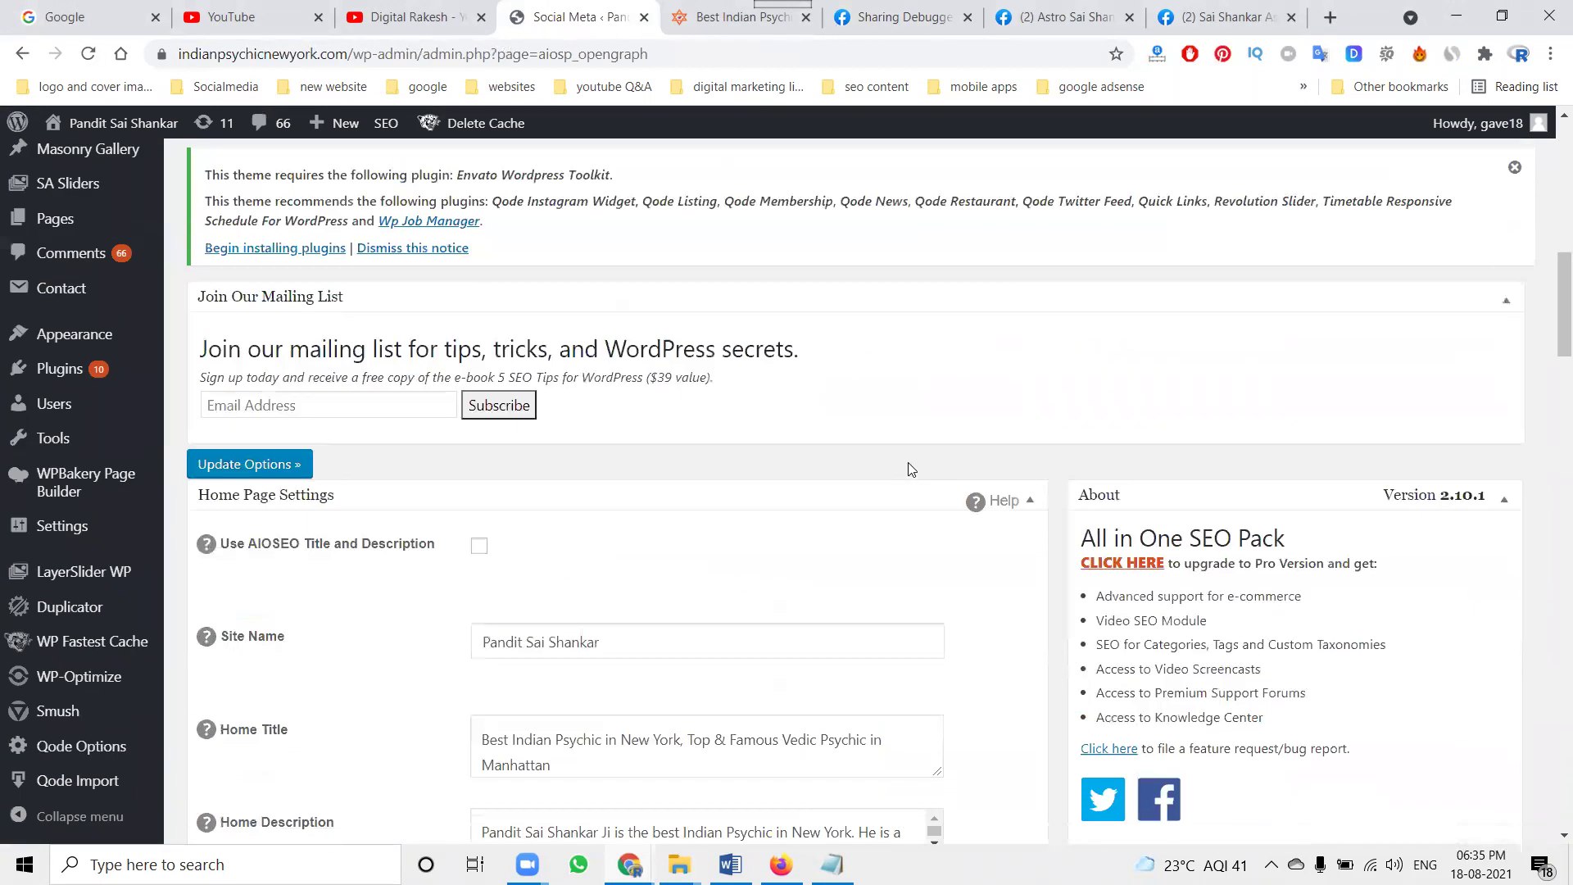
scroll(910, 469, down, 1)
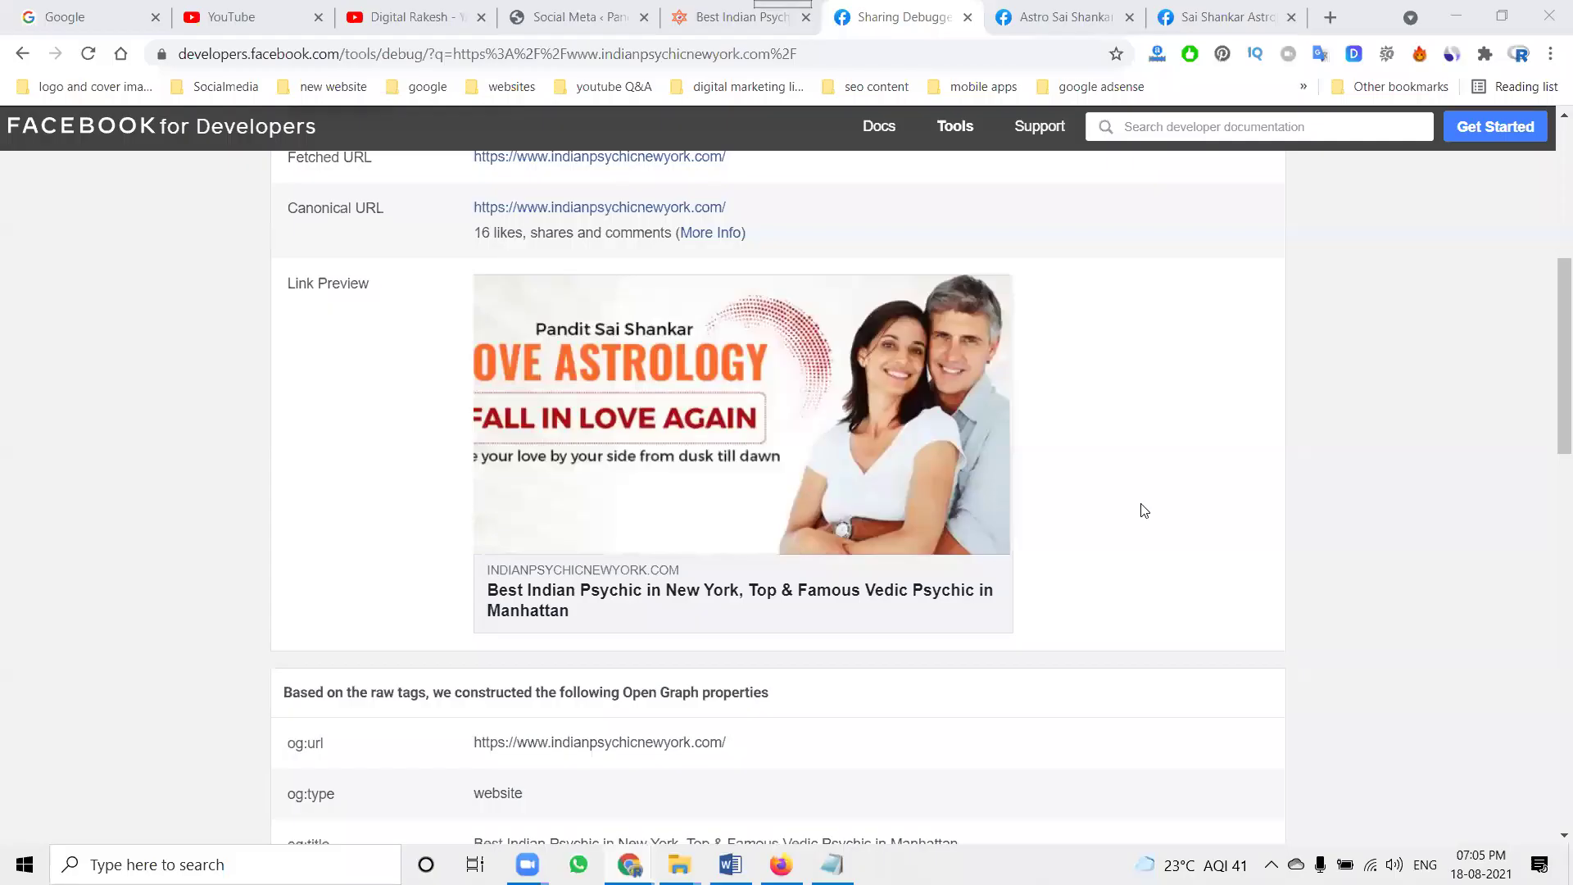
Step: Check the homepage's og:title and og:description, then return to Social Meta settings
scroll(893, 526, down, 4)
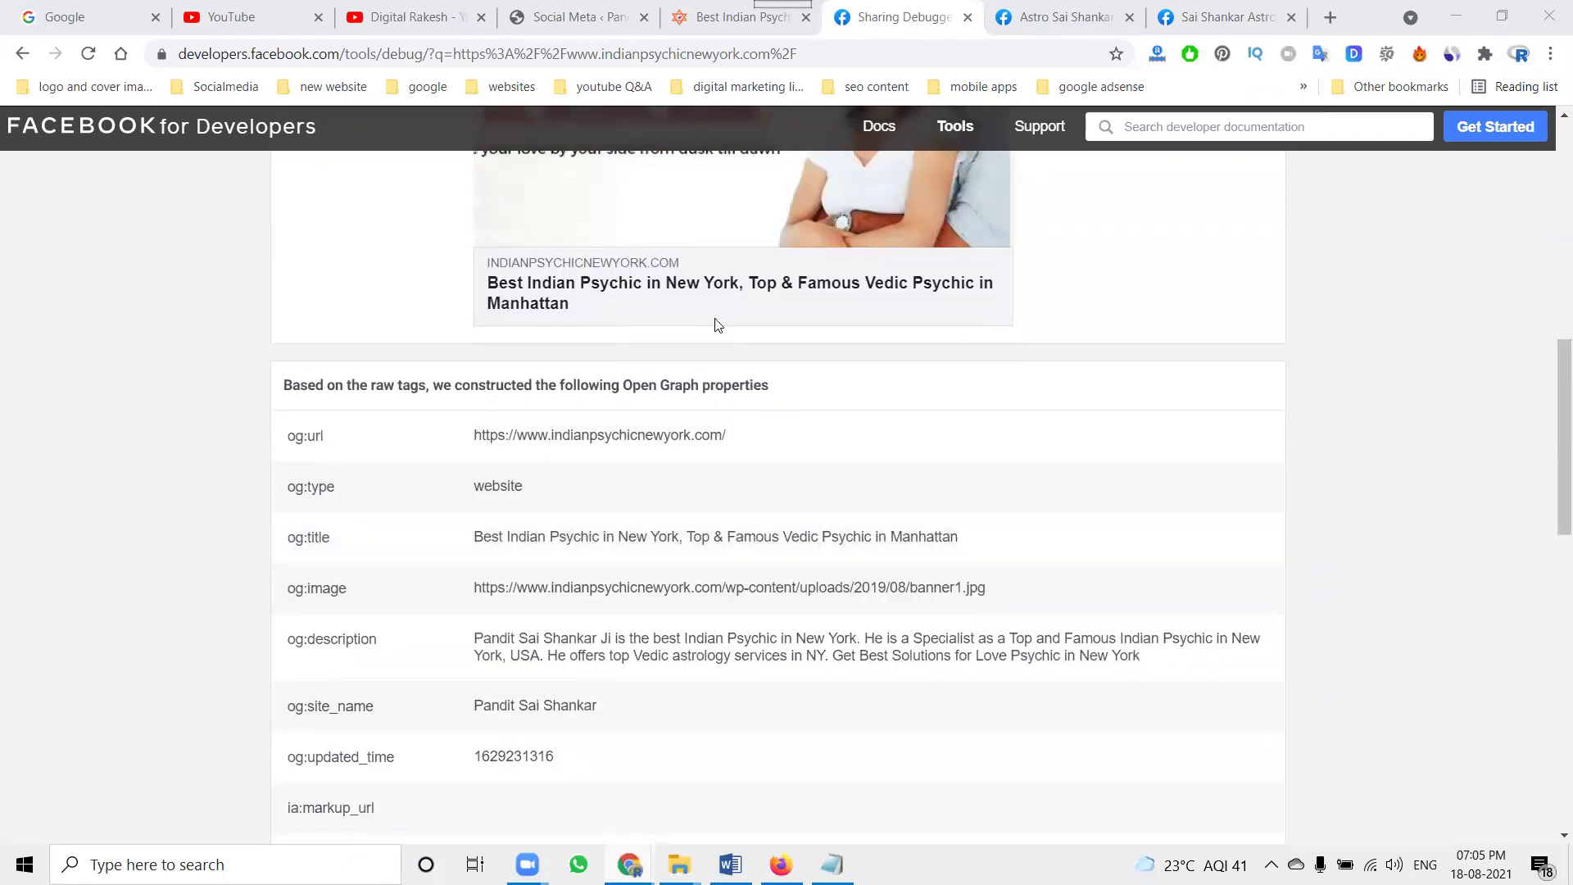
click(578, 23)
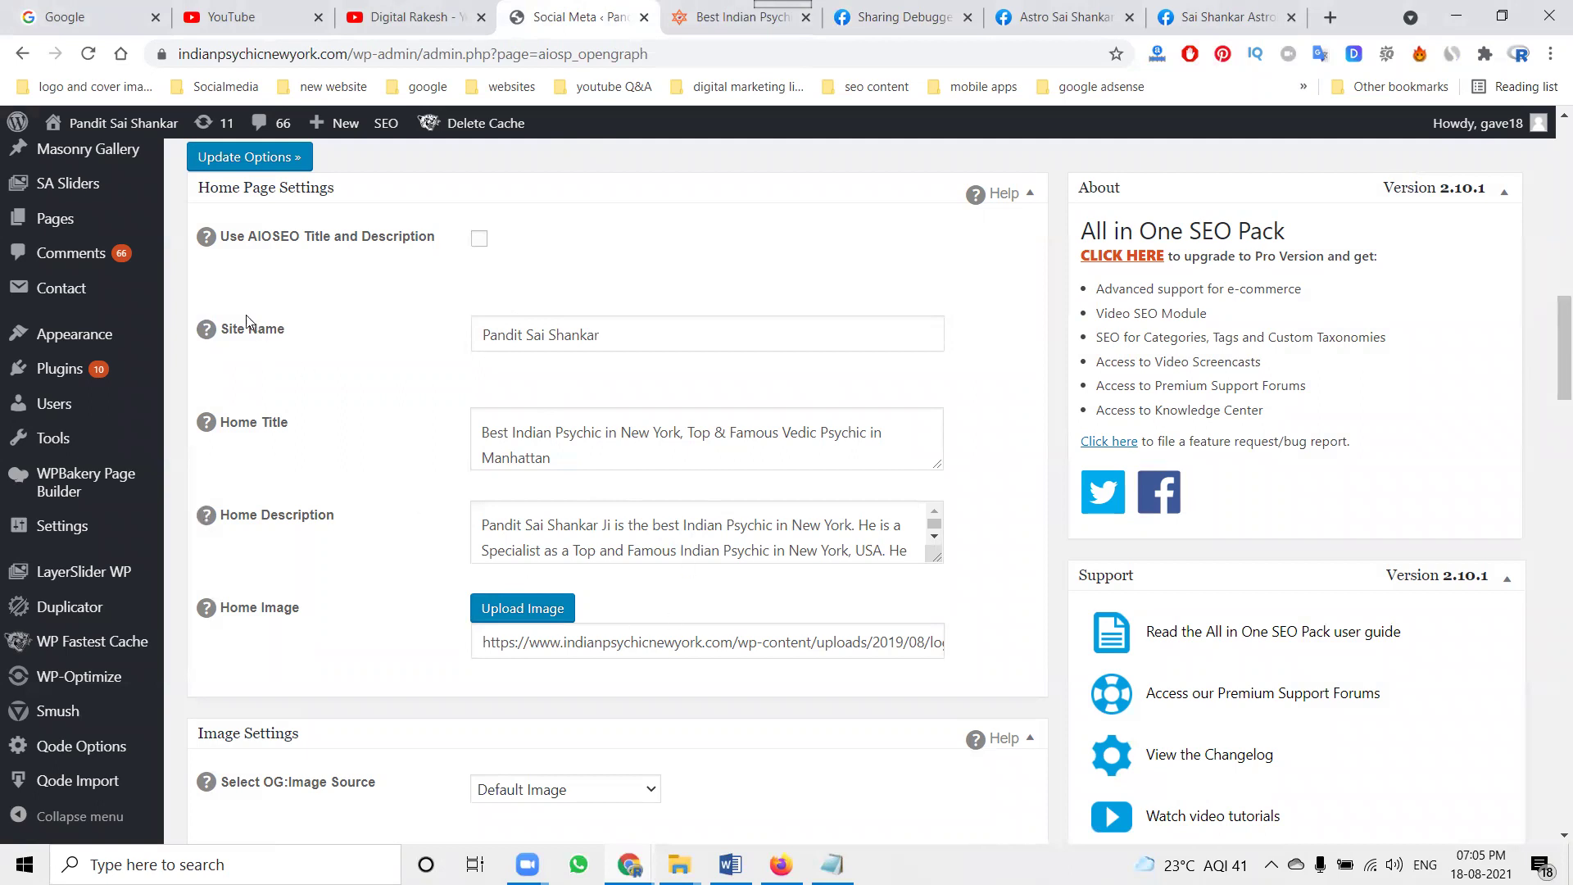
Step: Open the About us page editor from Pages and scroll to its All in One SEO Pack box
mouse_move(72, 484)
scroll(72, 484, up, 2)
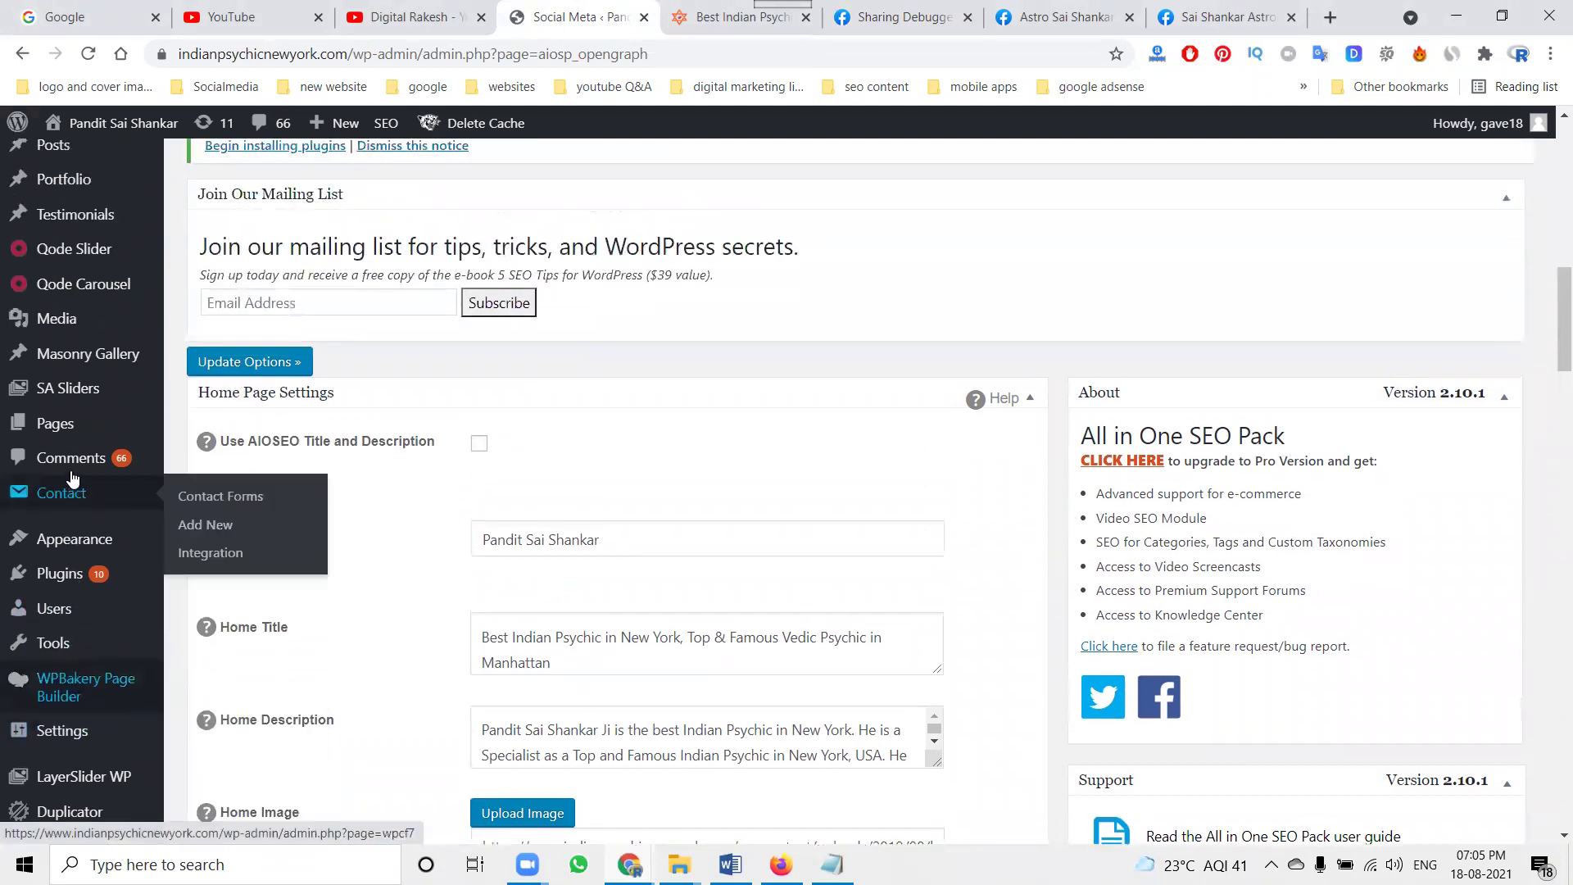
click(74, 427)
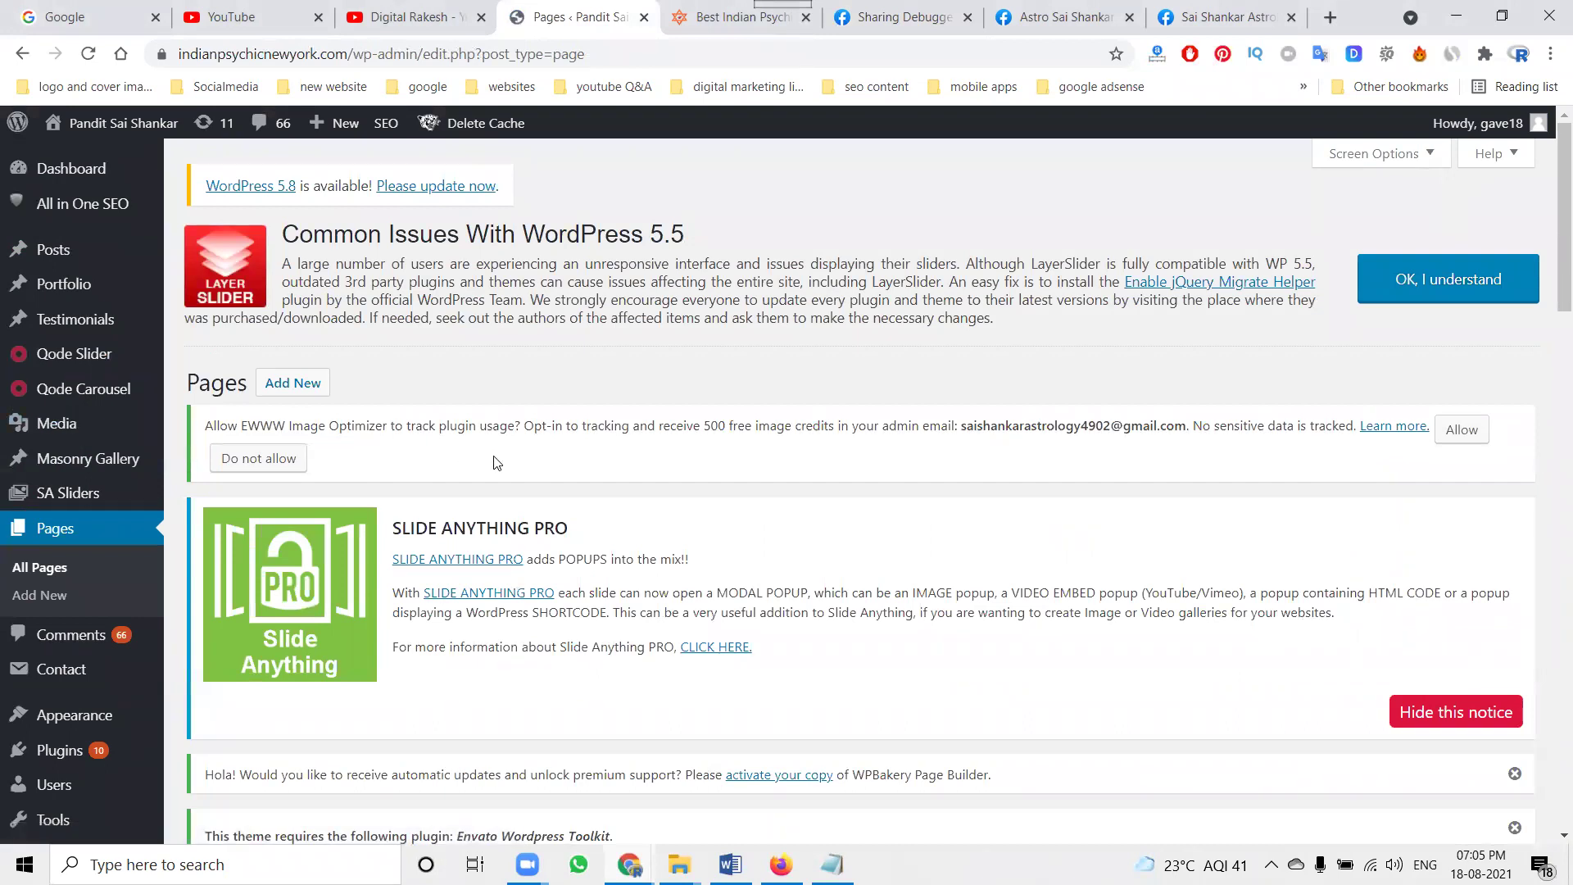
scroll(494, 457, down, 5)
scroll(494, 457, down, 3)
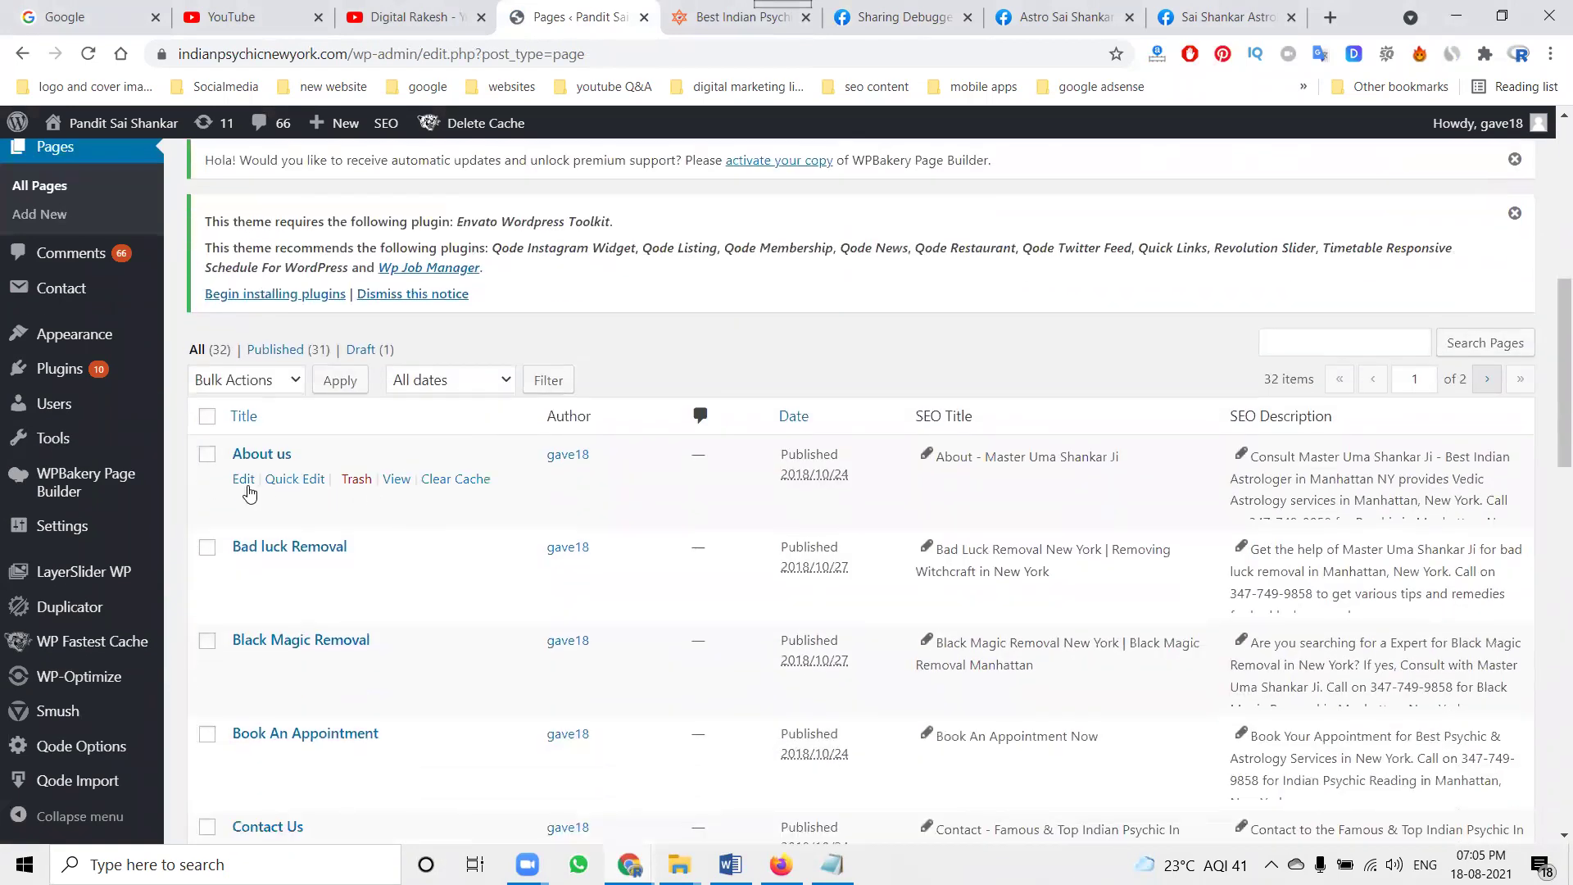
click(243, 482)
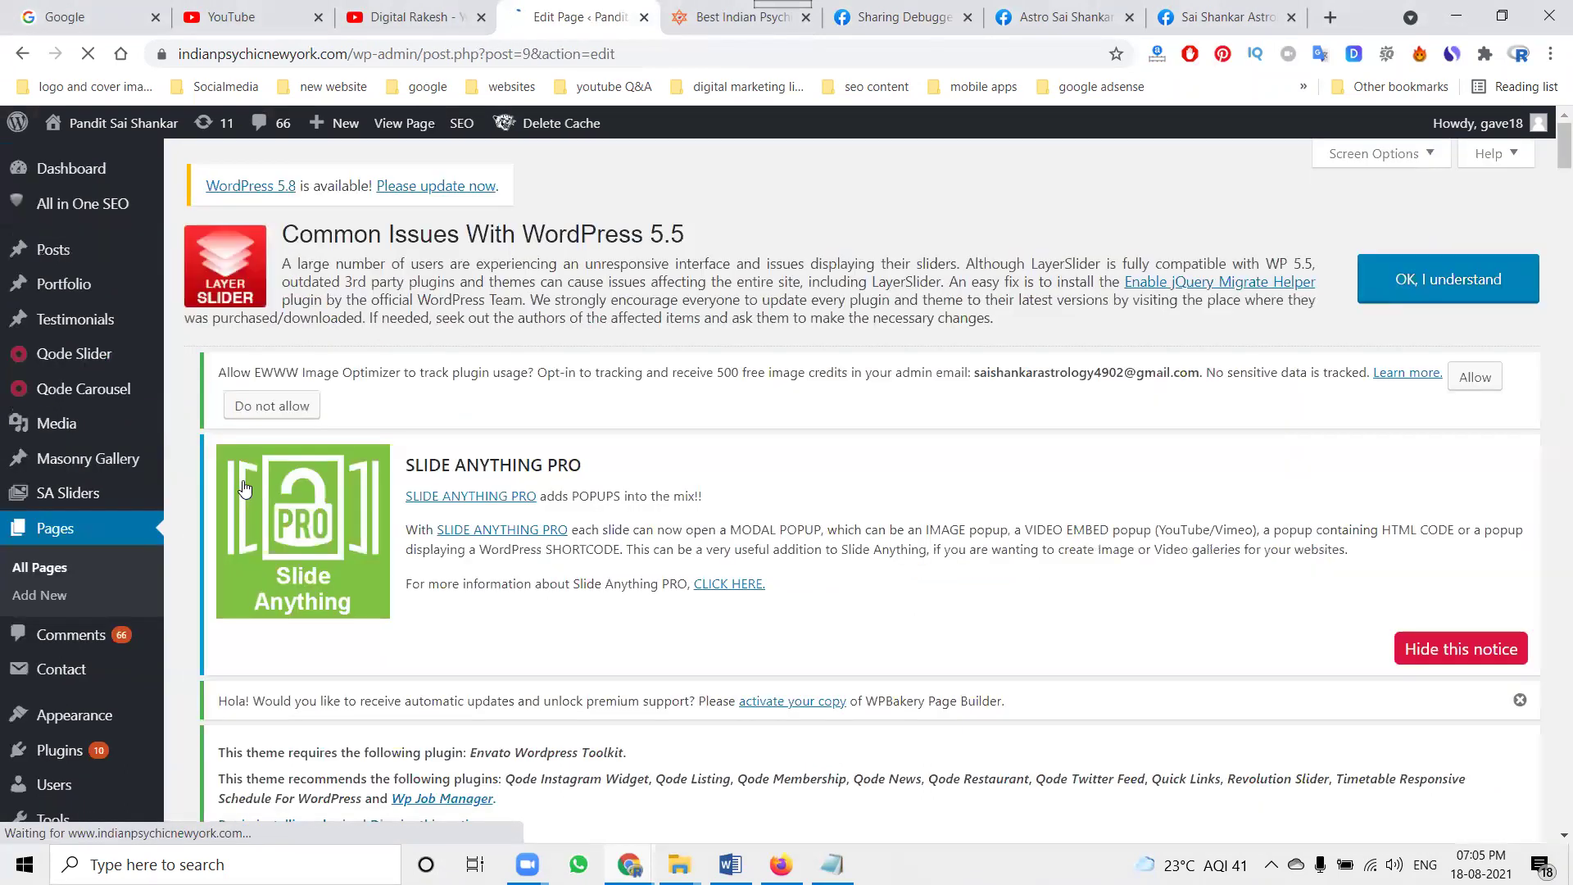
scroll(685, 476, down, 4)
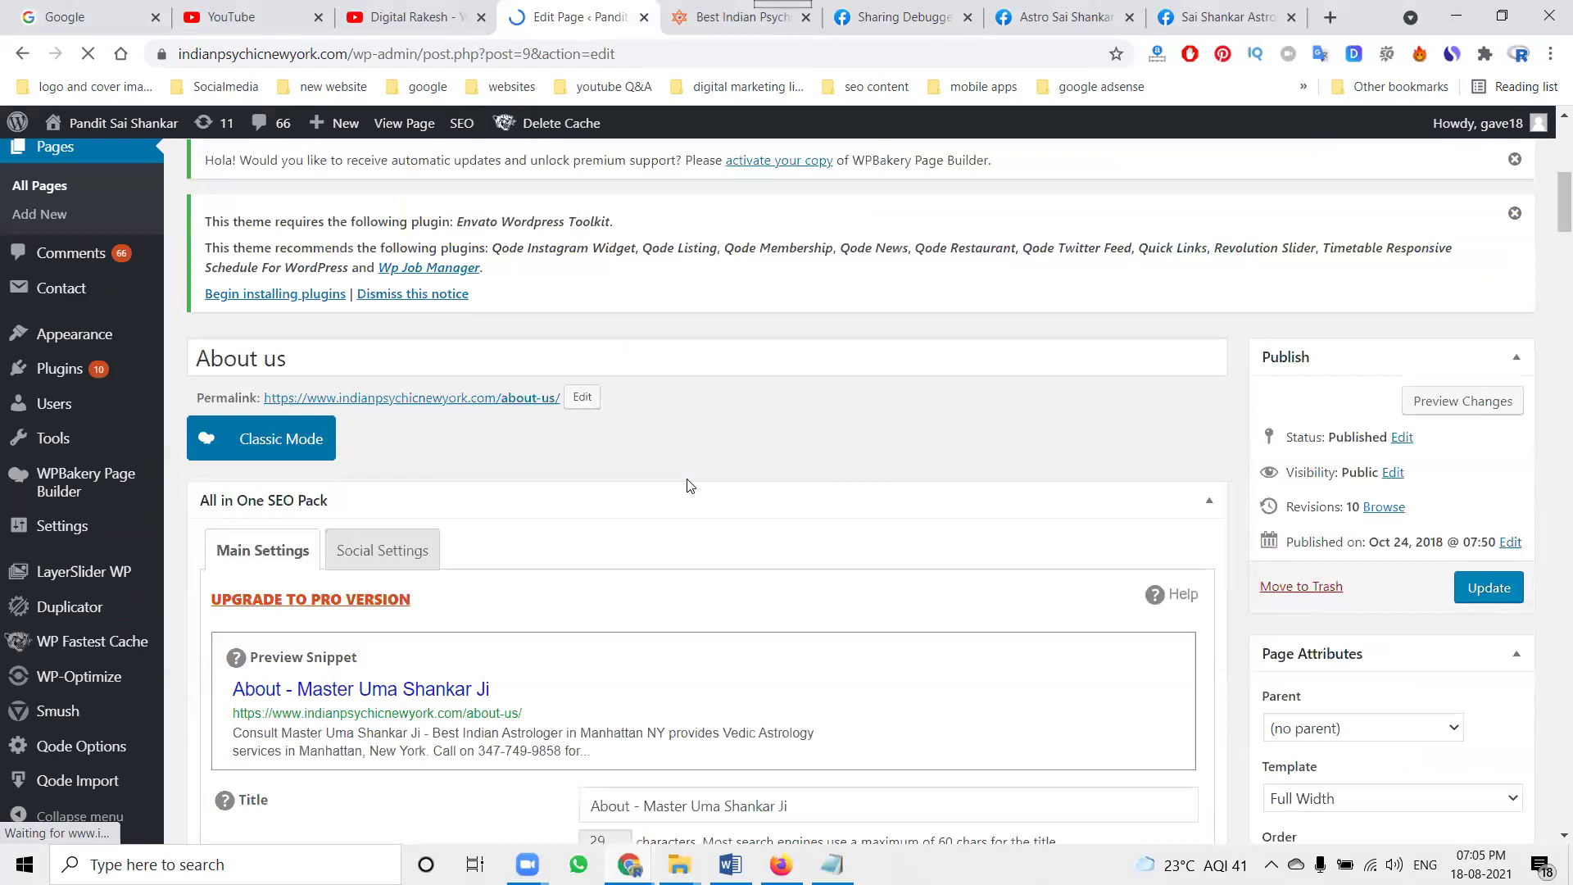
scroll(684, 479, down, 3)
click(408, 254)
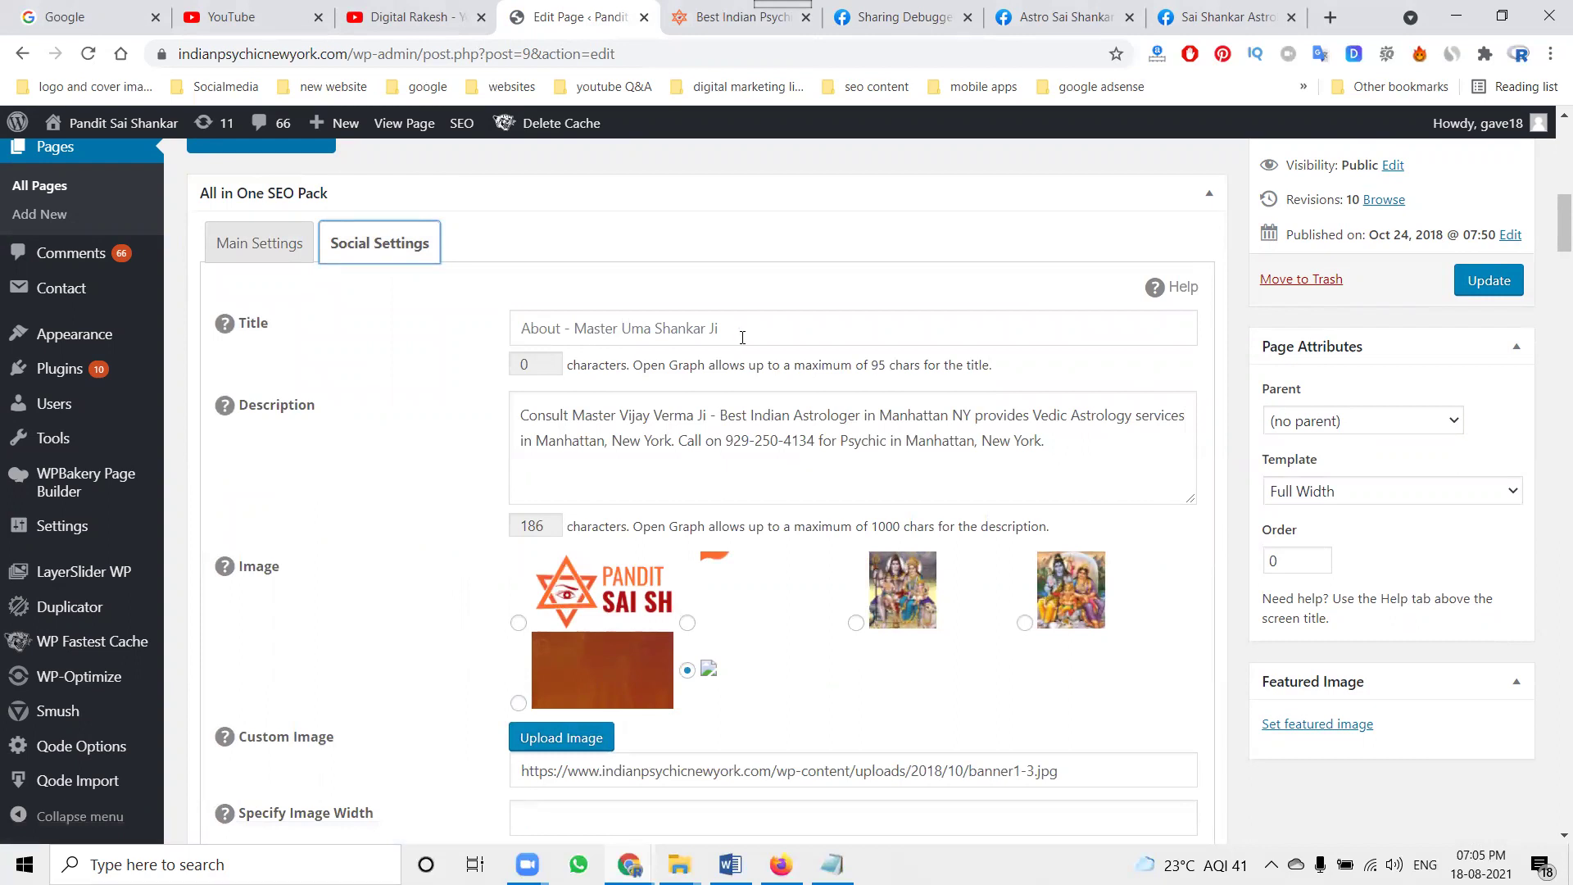
scroll(458, 320, up, 1)
click(263, 358)
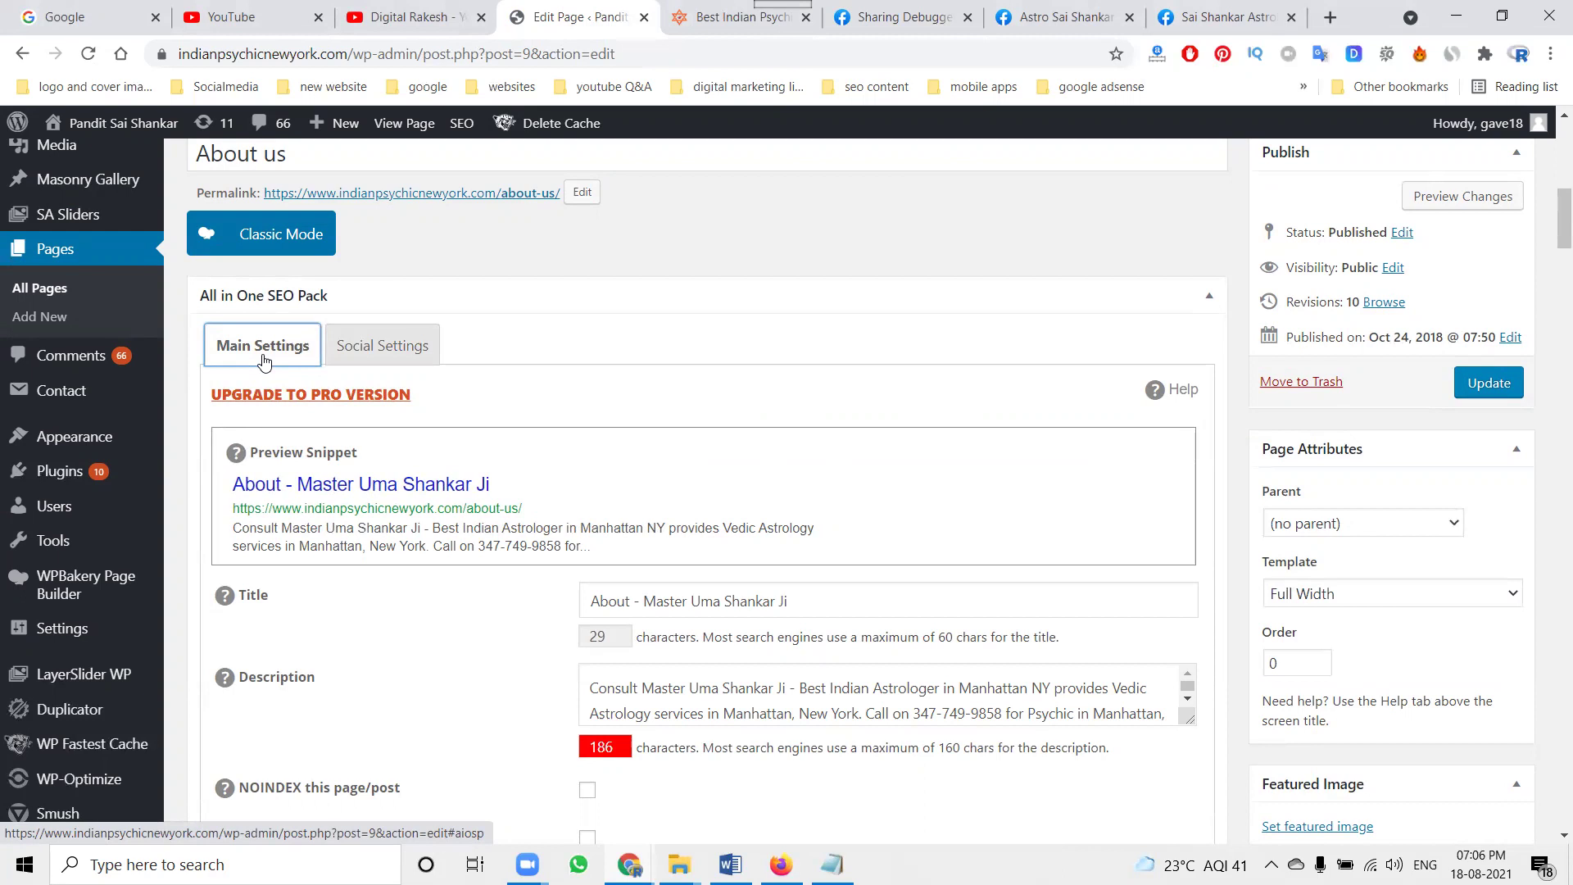
click(678, 21)
Step: Copy the live About Us page's opening sentence about Pandit Sai Shankar Ji
click(564, 180)
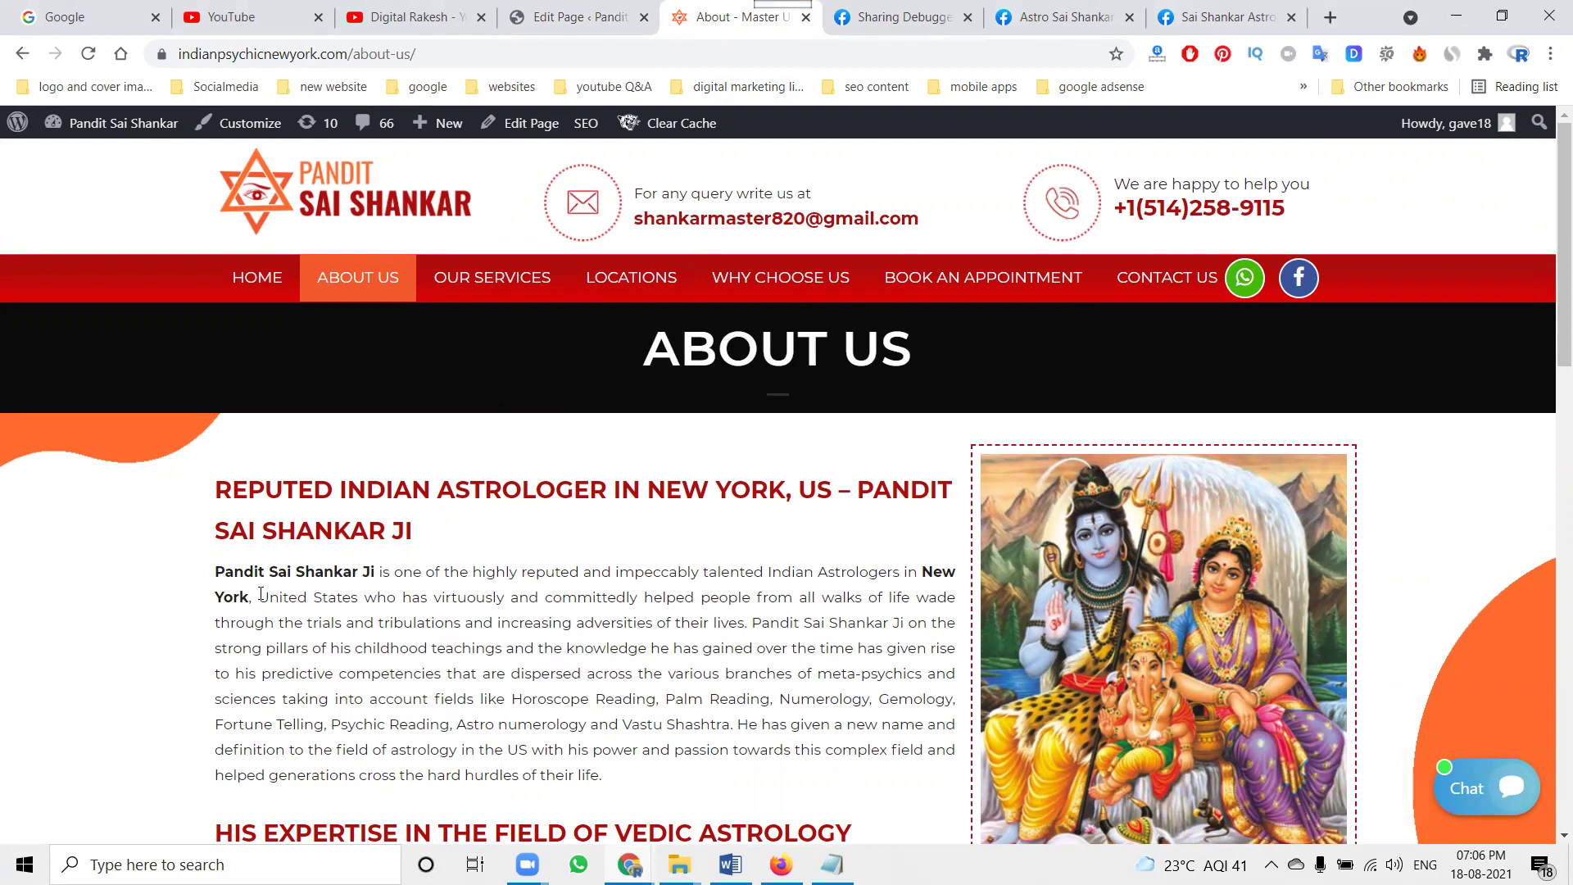
drag(361, 596, 214, 571)
key(ctrl+c)
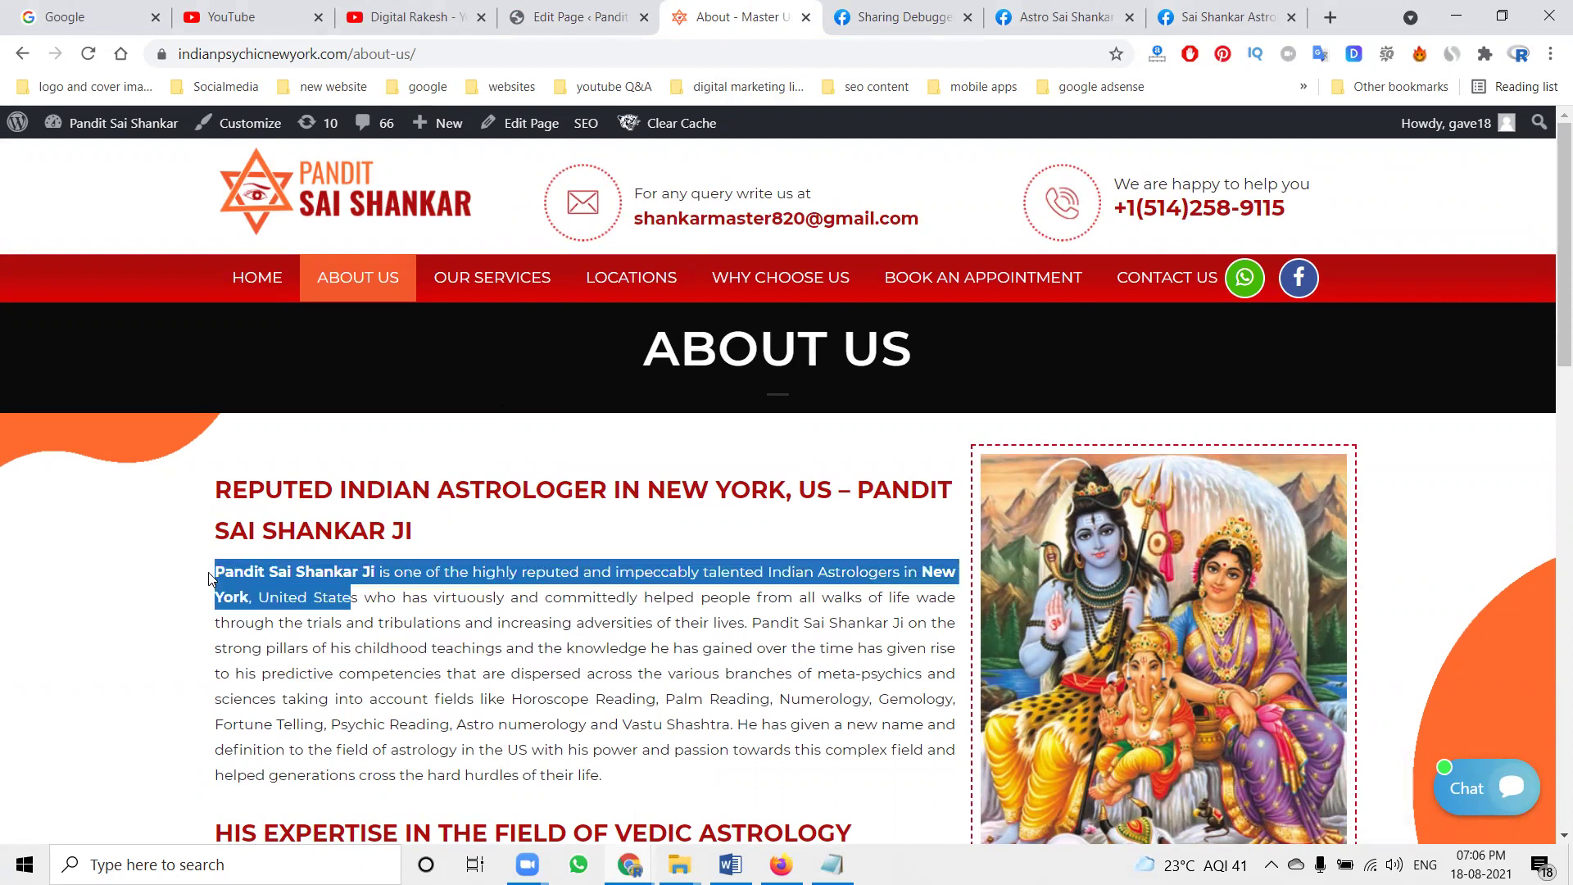
click(574, 16)
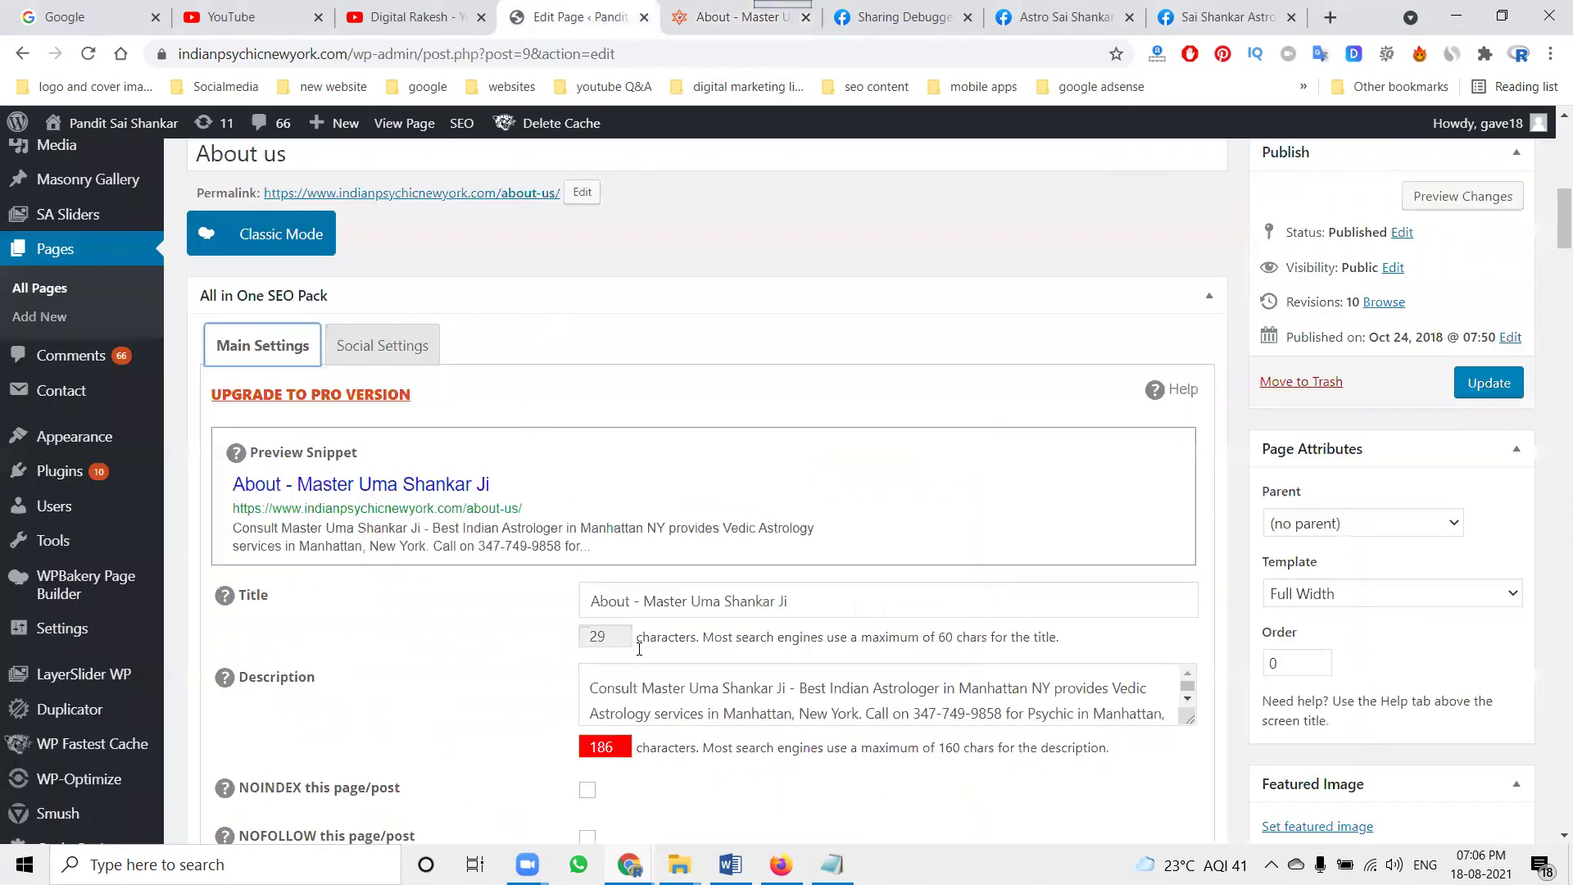
Step: Replace the SEO description with the copied sentence and change Master Uma Shankar Ji to Pandit Sai Shankar Ji in the title
triple_click(656, 709)
key(ctrl+v)
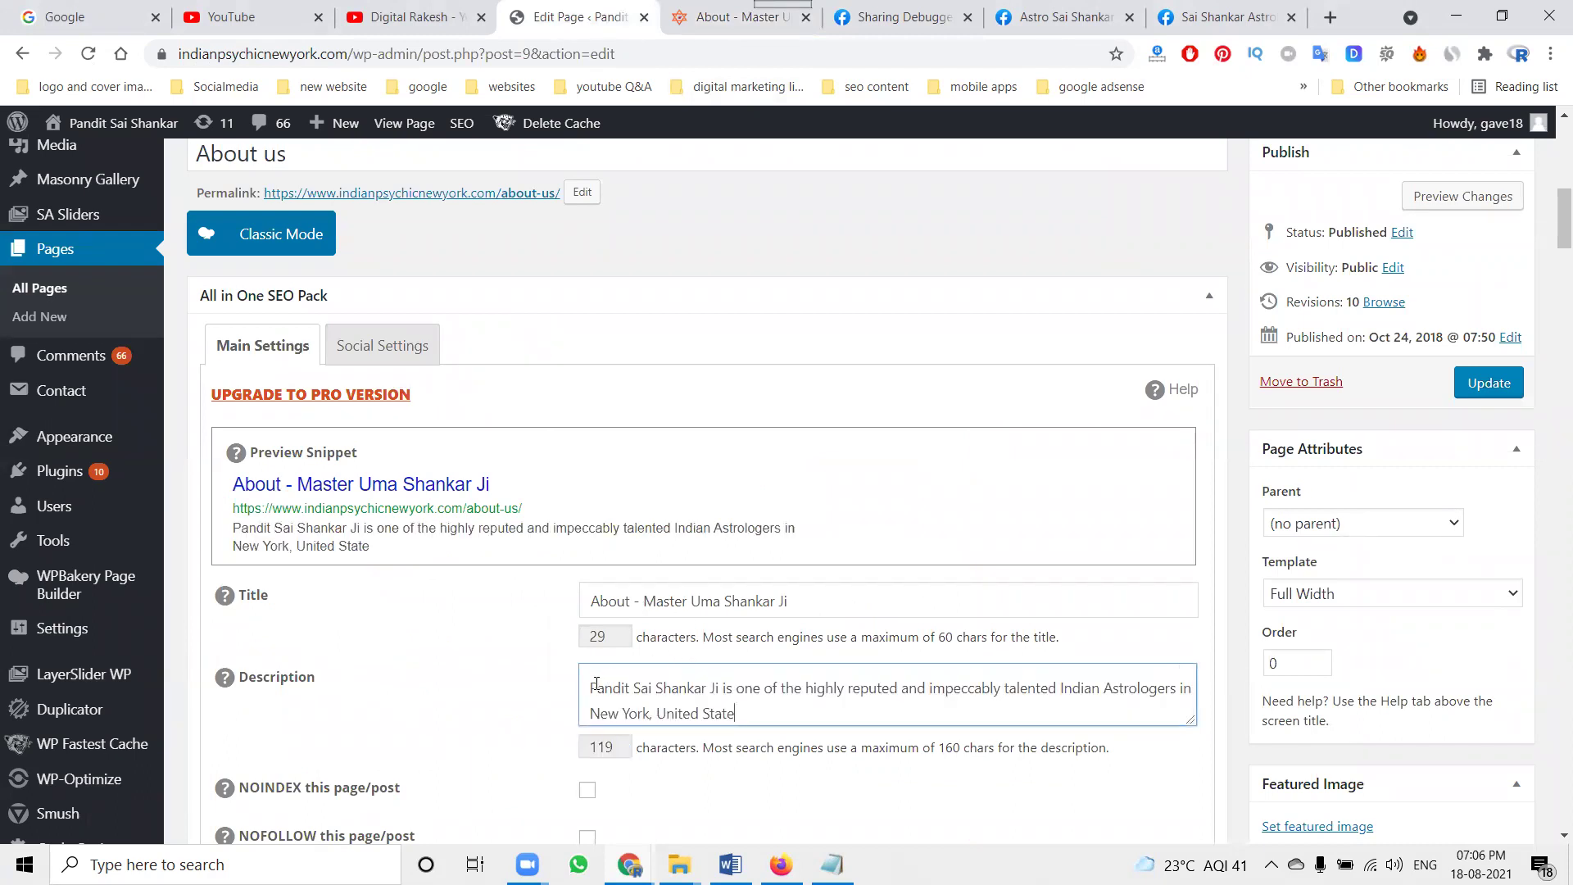
drag(589, 687, 719, 688)
key(ctrl+c)
drag(814, 602, 643, 606)
key(ctrl+v)
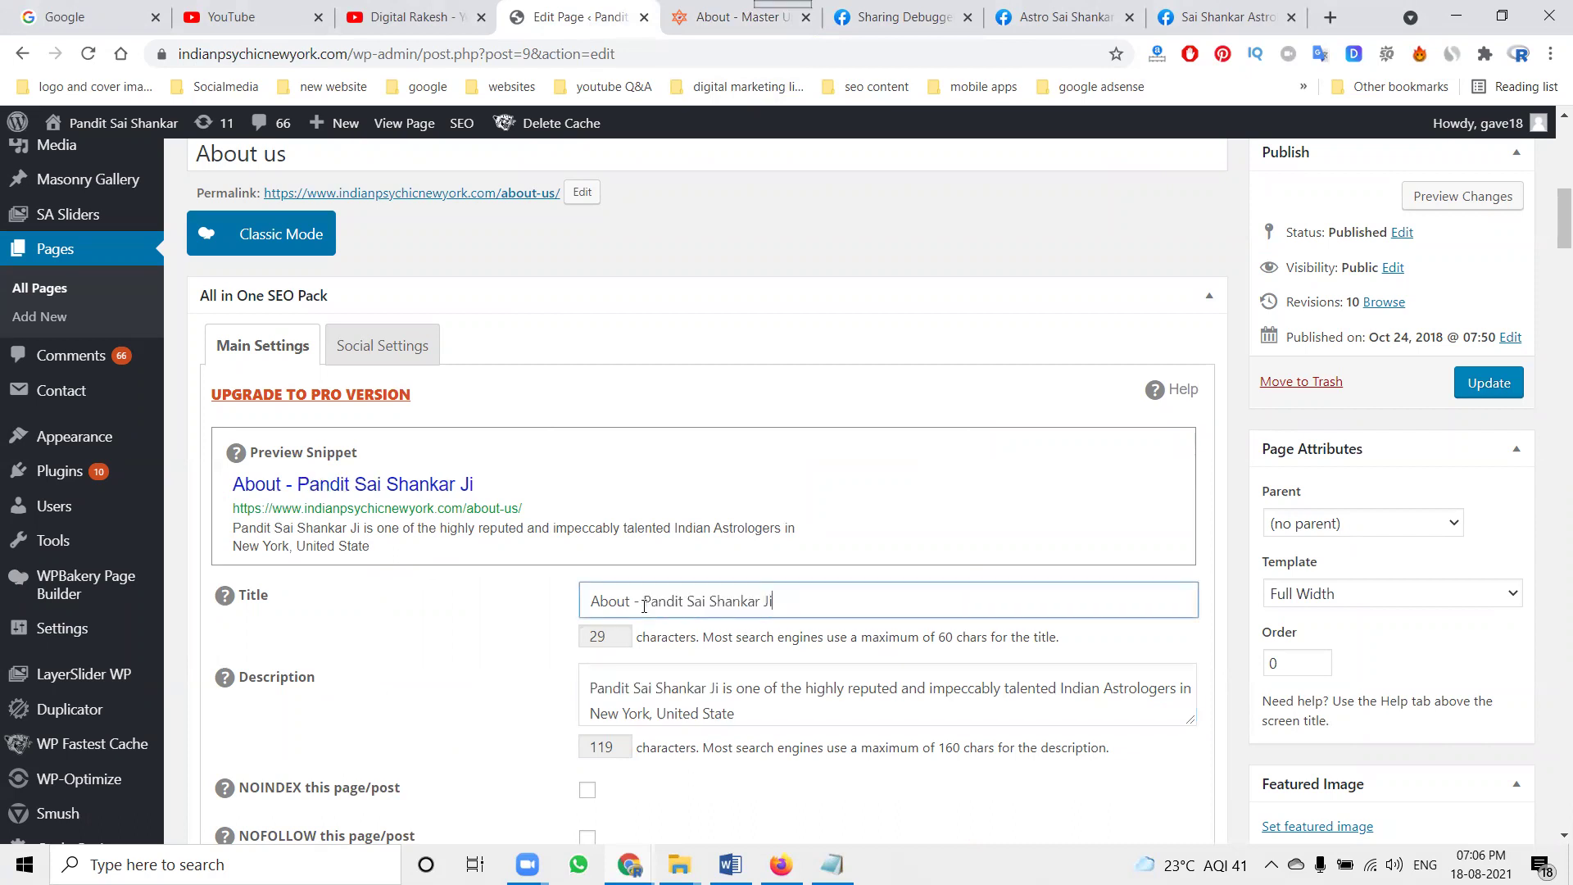
Step: Copy the main SEO title into the Social Settings title field
click(364, 352)
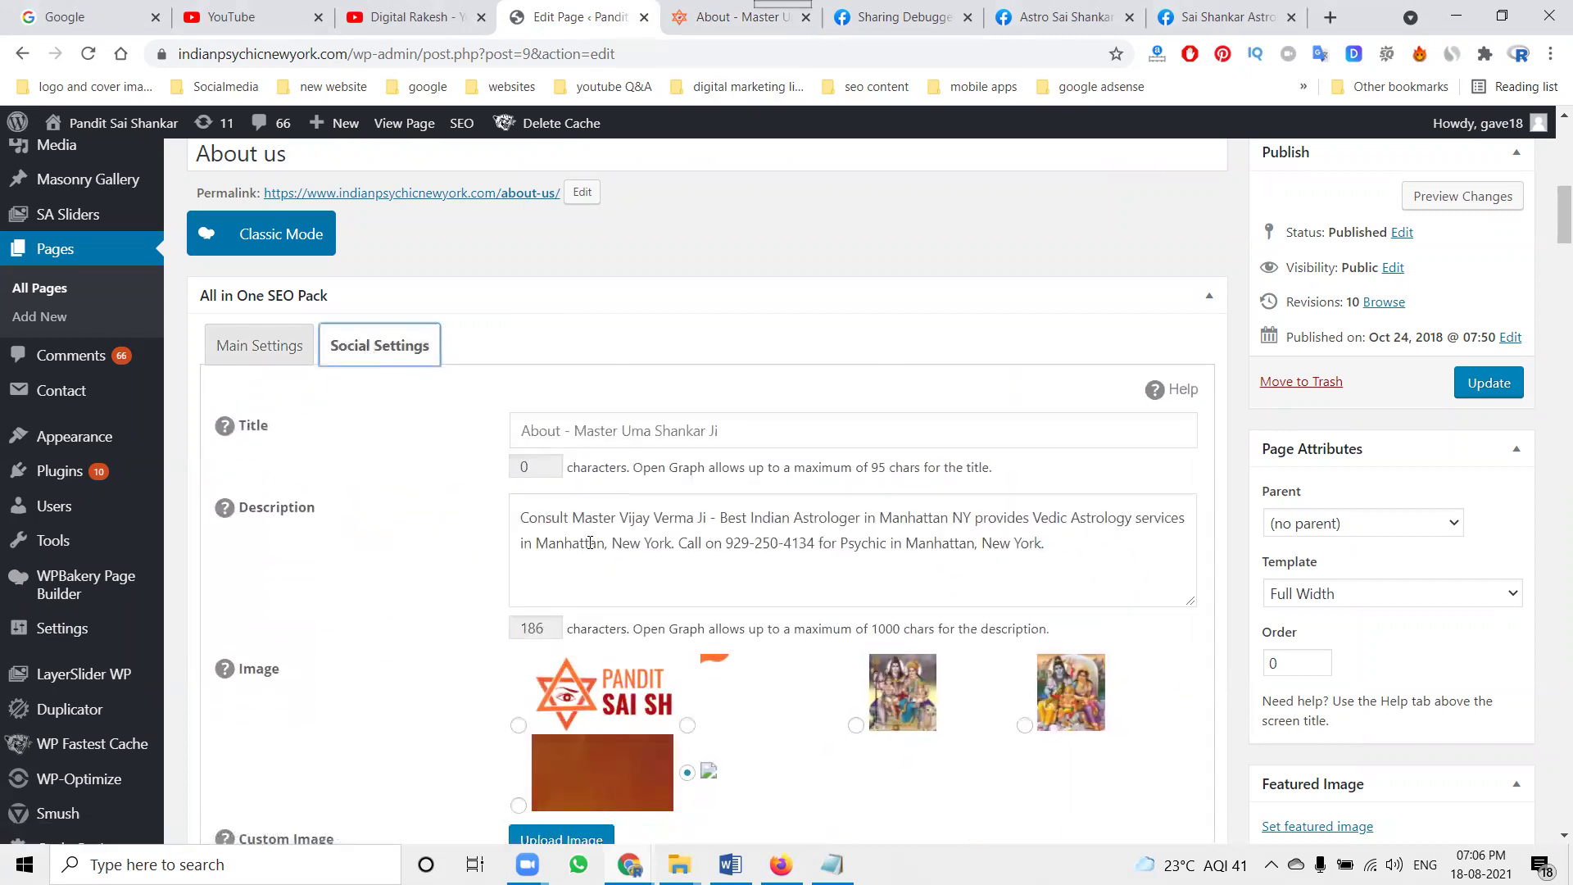
click(580, 433)
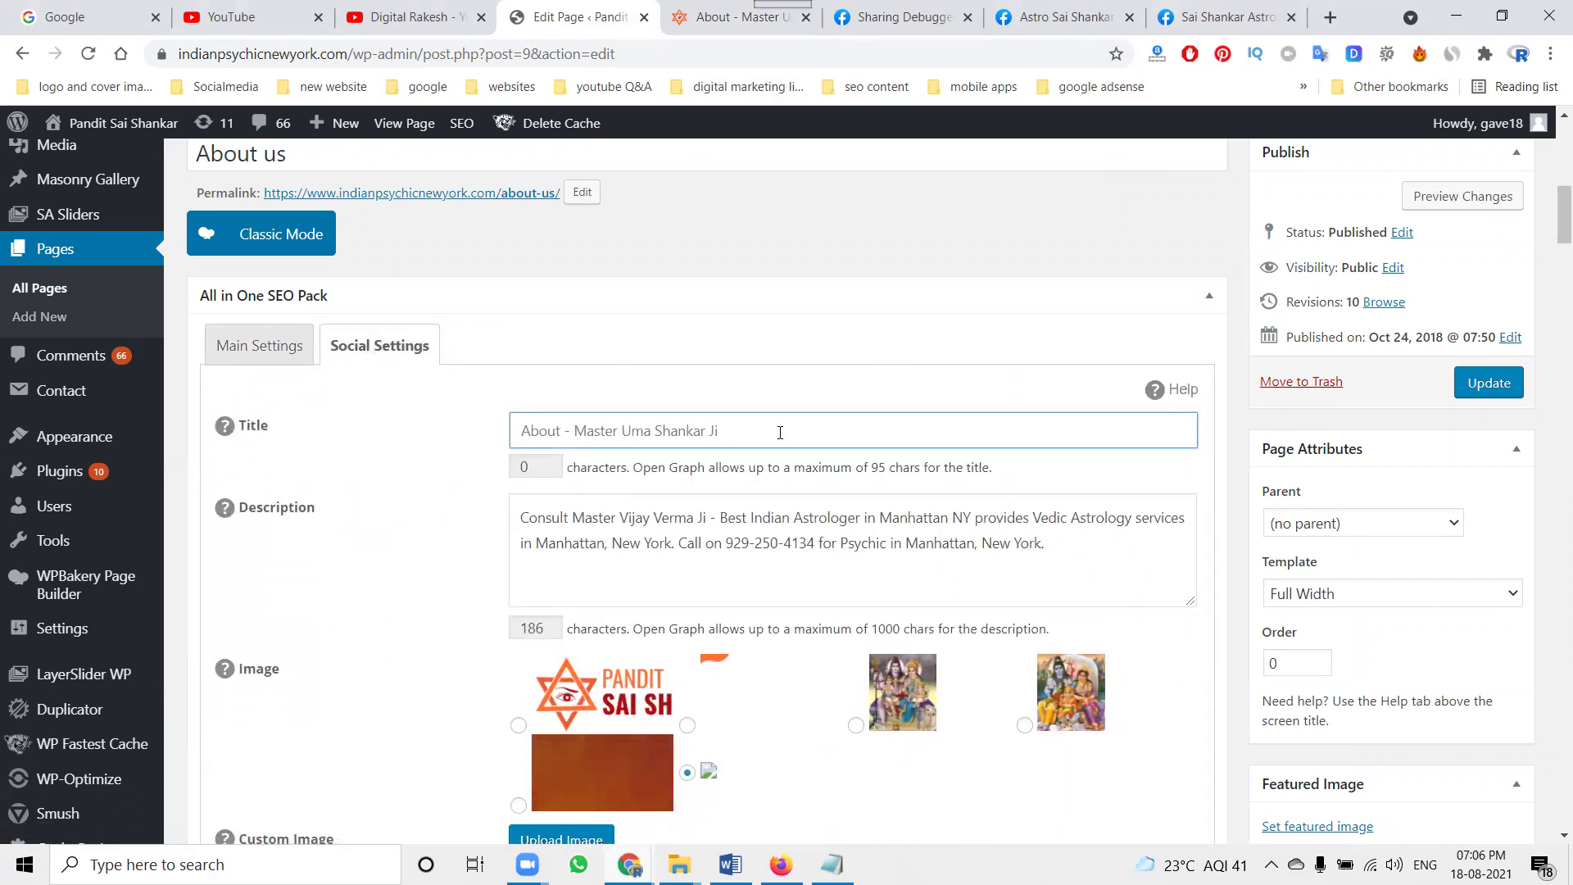
click(210, 357)
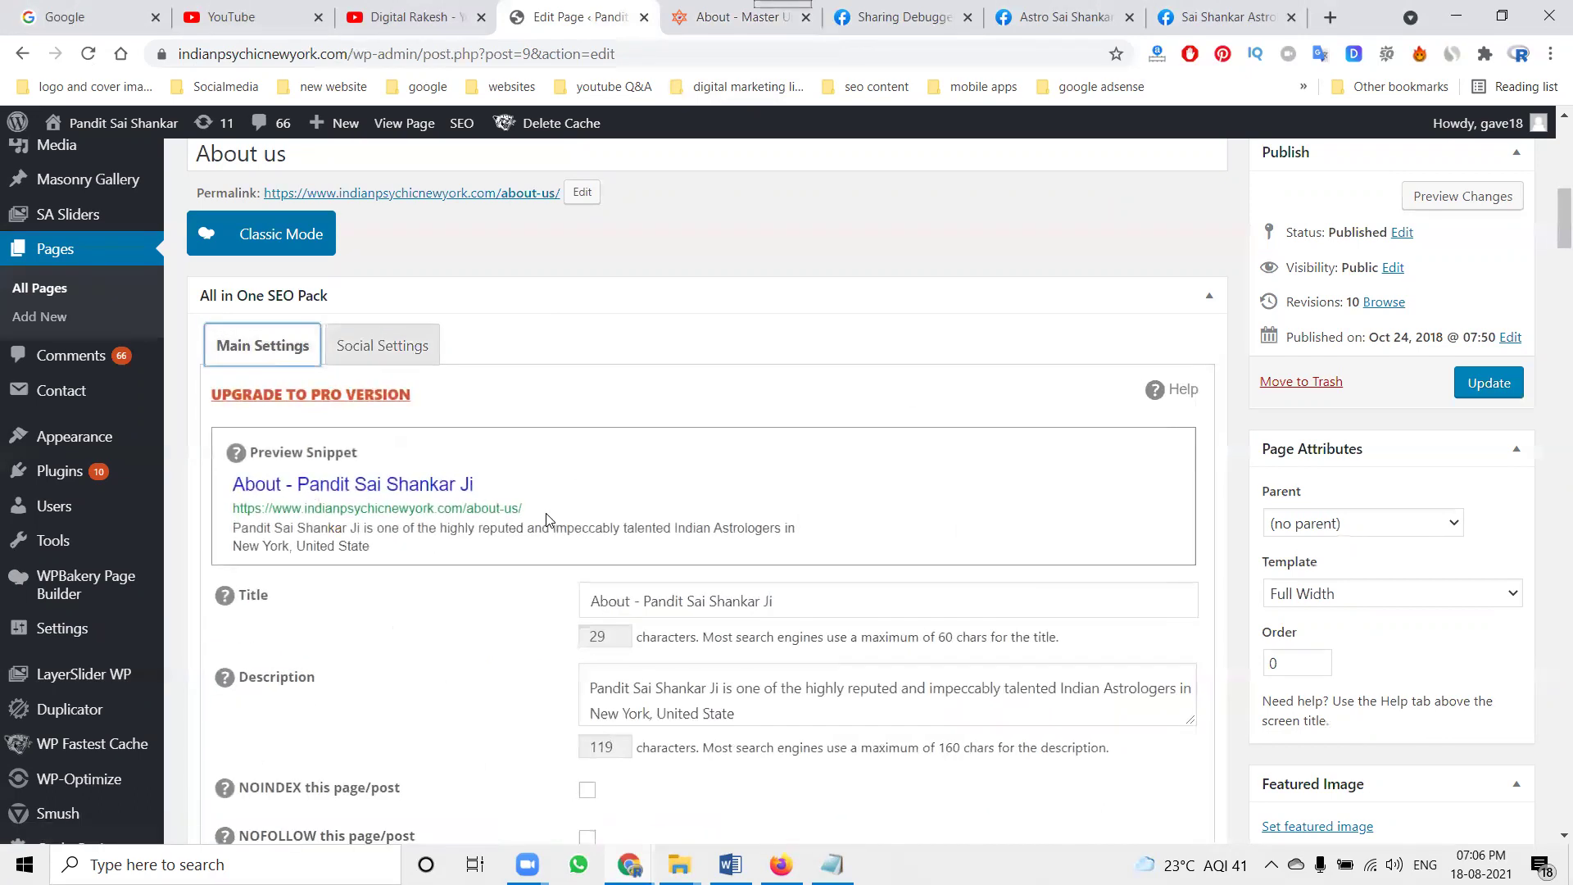
triple_click(665, 601)
key(ctrl+c)
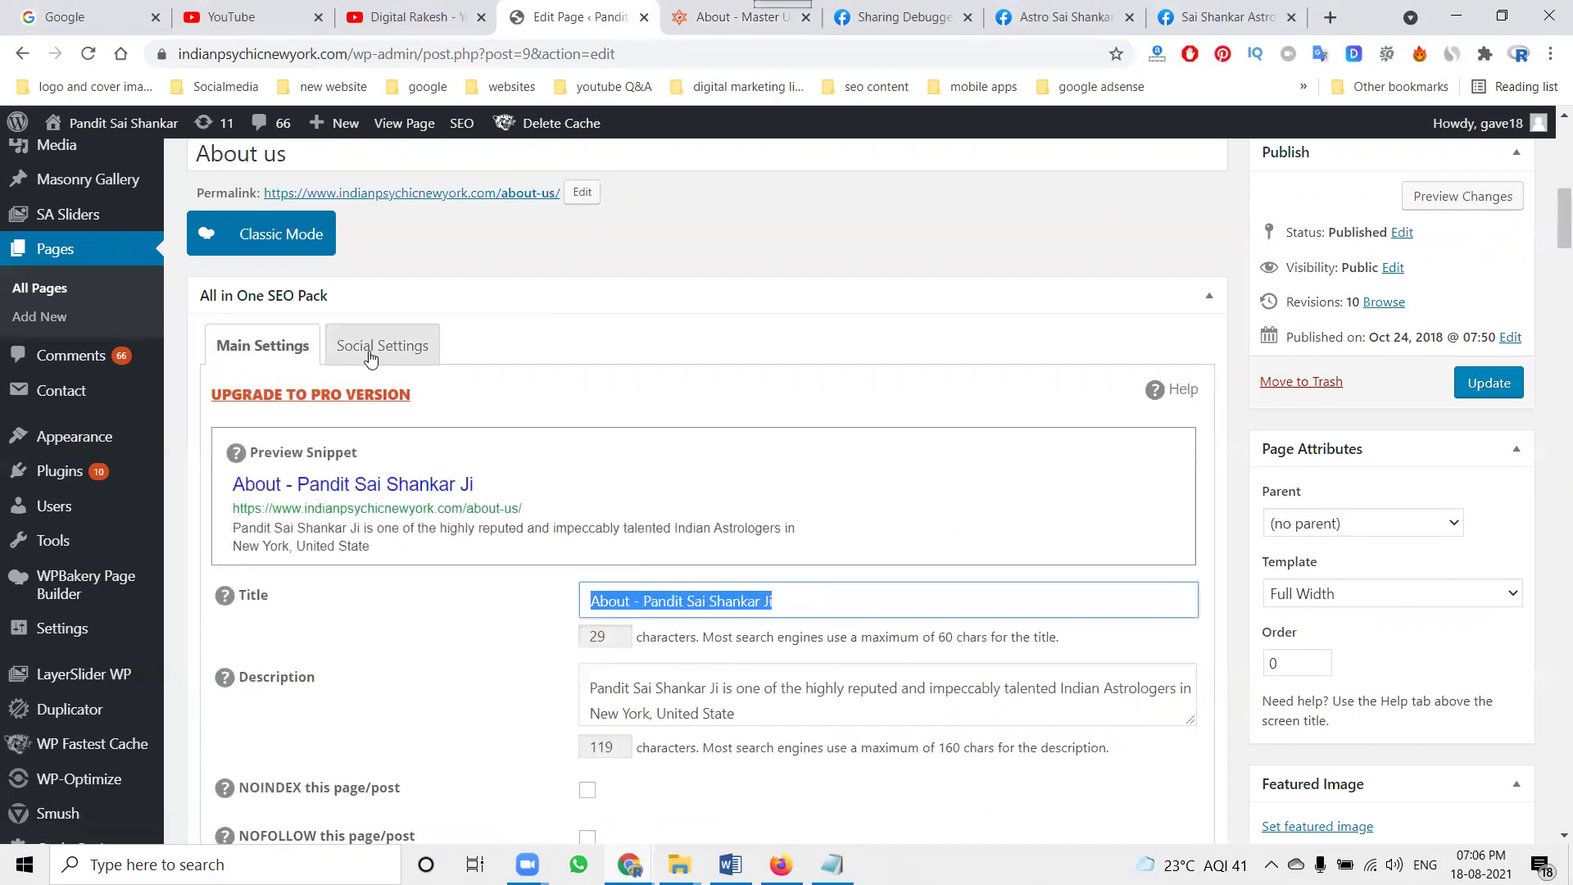
click(373, 352)
key(Tab)
key(ctrl+v)
Step: Copy the main SEO description into the social description and update the page
click(255, 335)
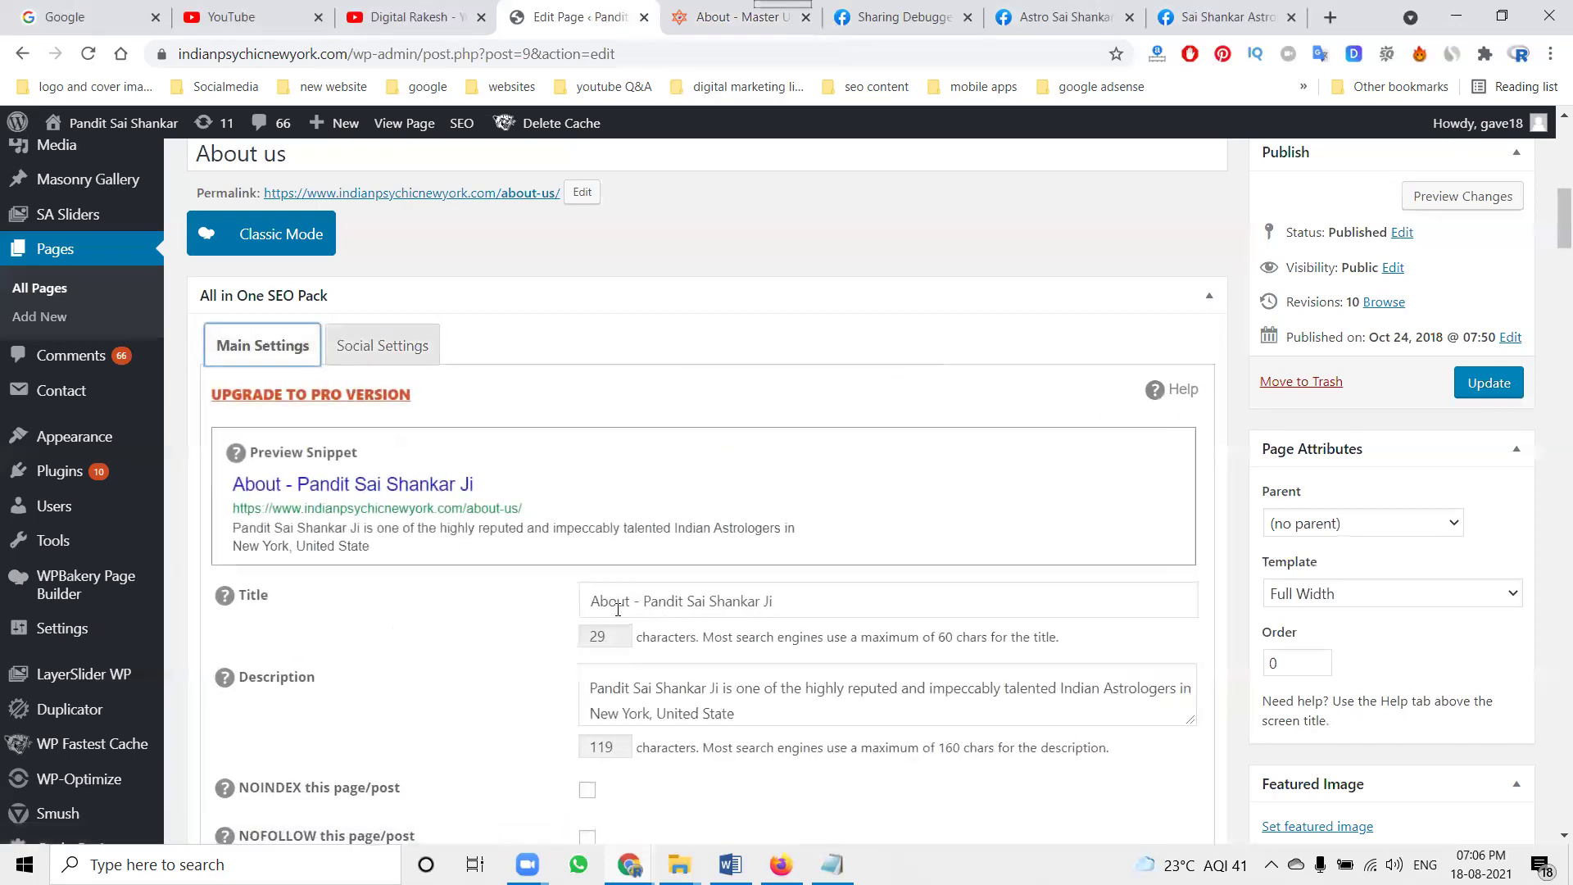
triple_click(661, 693)
key(ctrl+c)
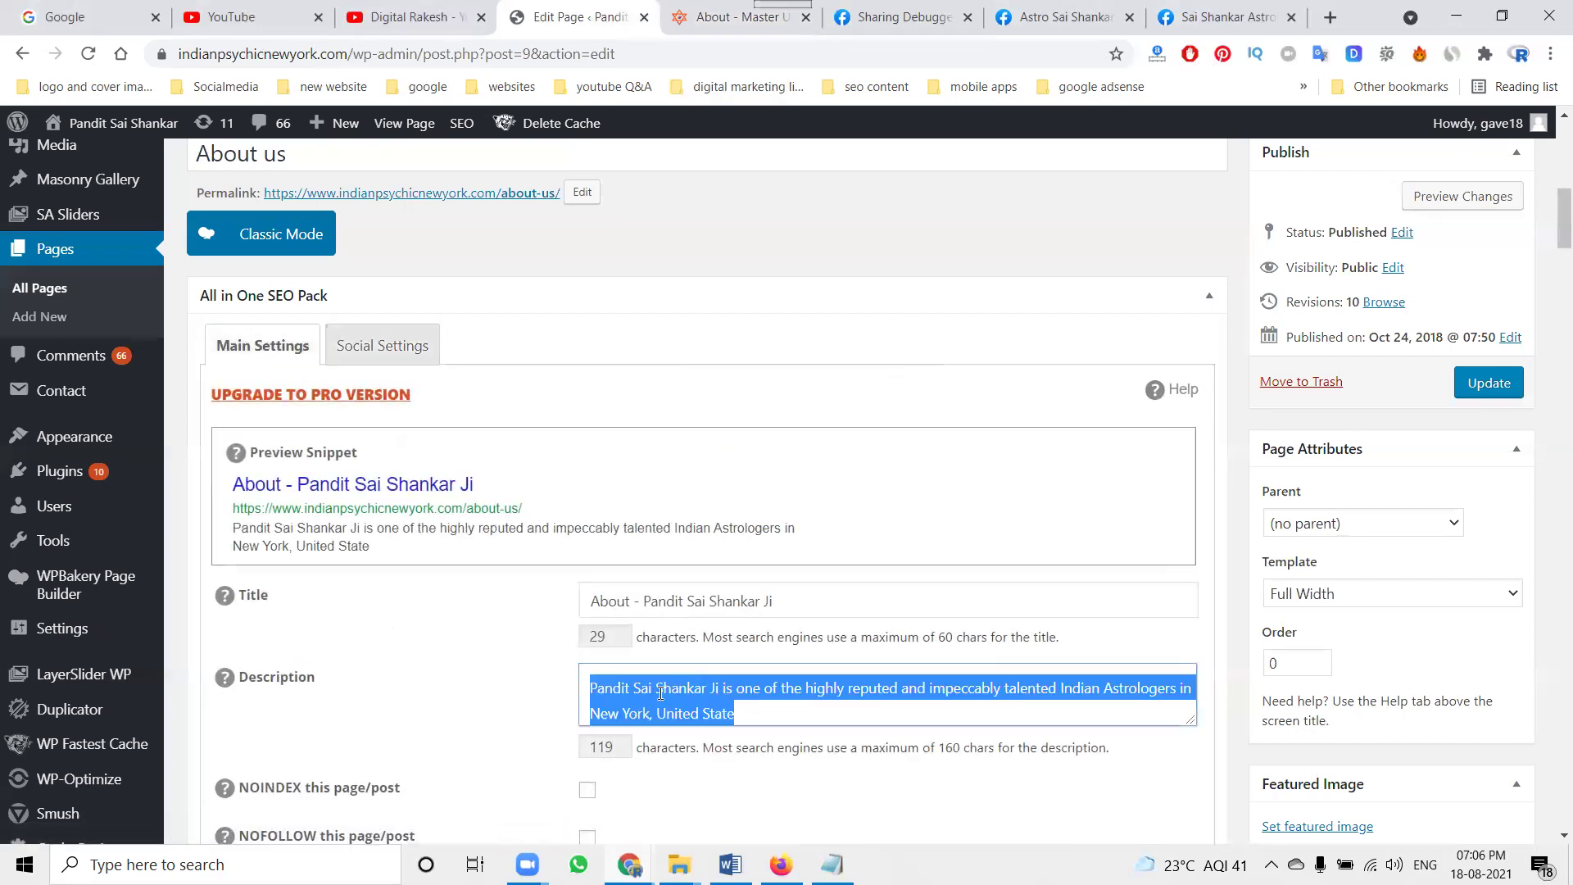
click(361, 345)
click(665, 552)
key(ctrl+v)
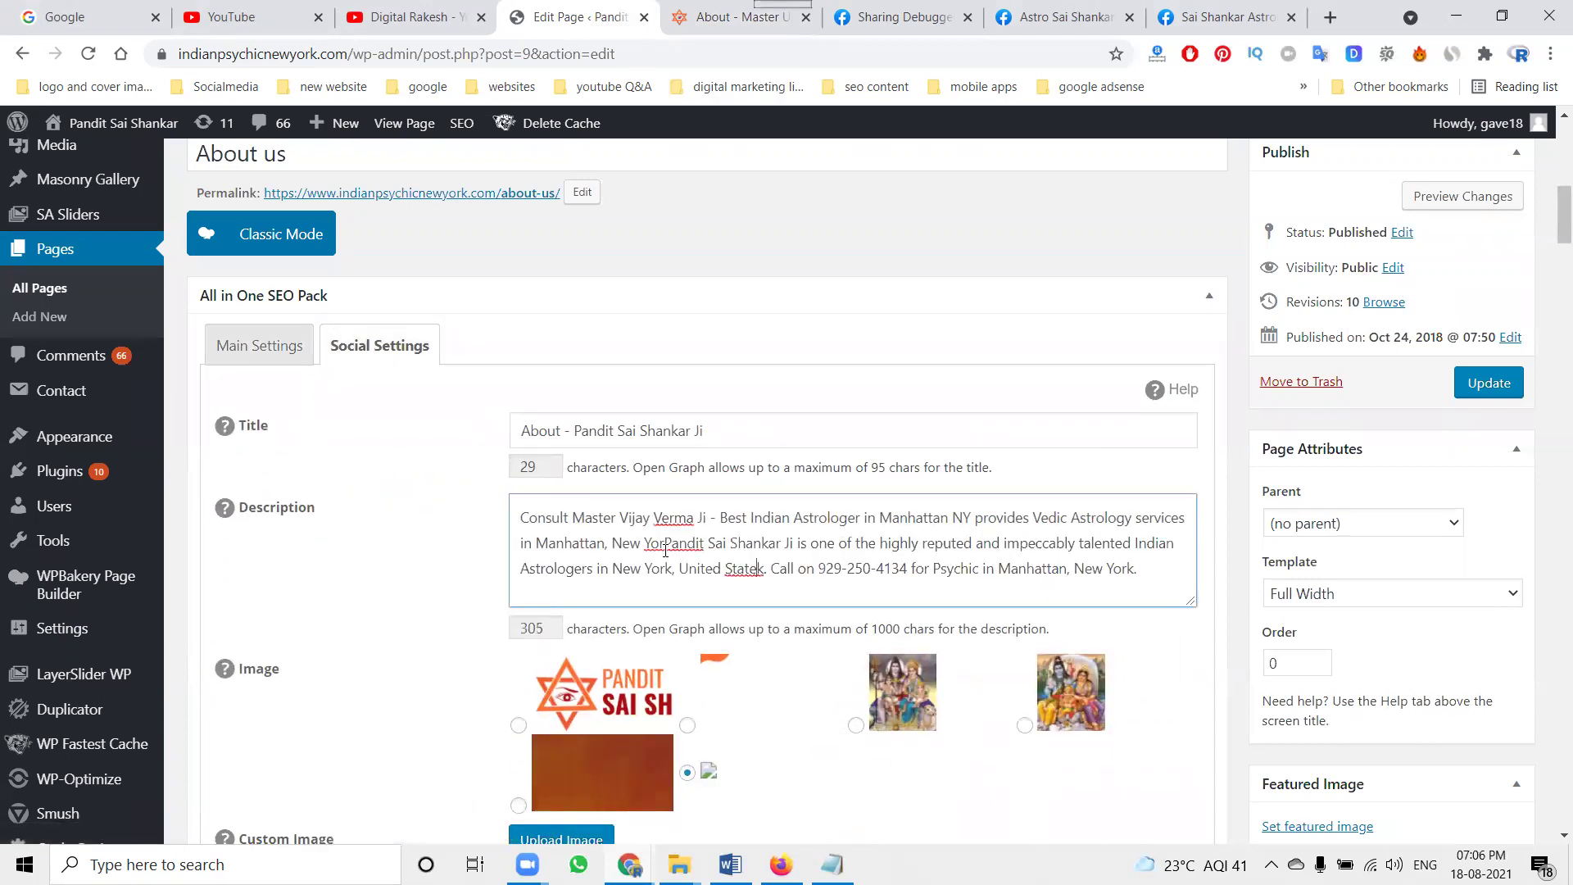
key(ctrl+a)
key(ctrl+v)
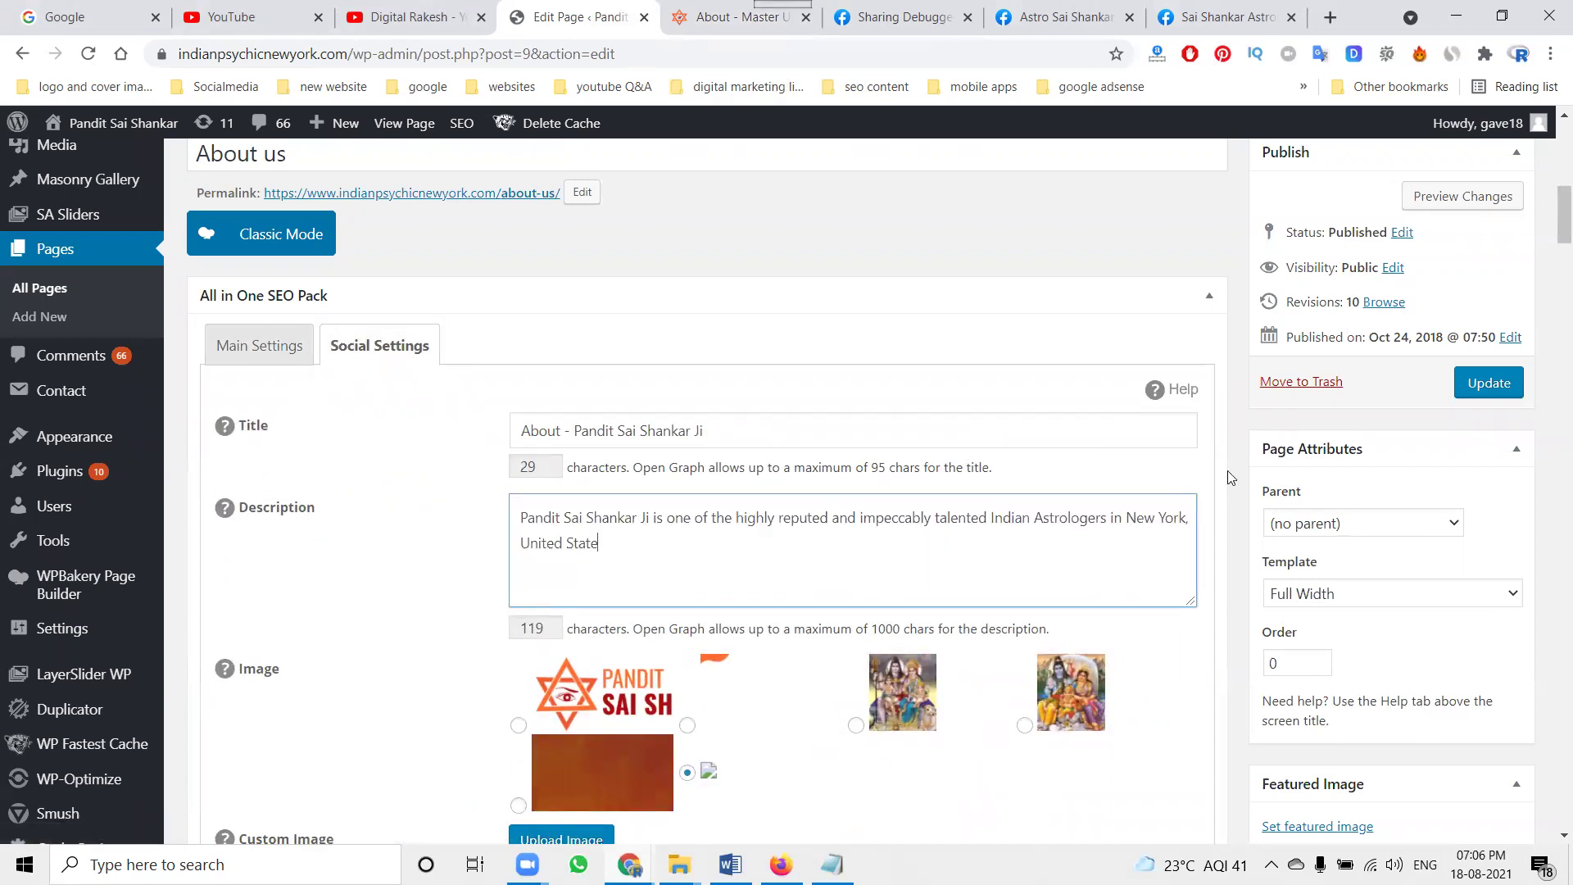
click(1481, 390)
Step: Reload the live About Us page
click(739, 16)
click(621, 58)
key(ctrl+c)
key(Return)
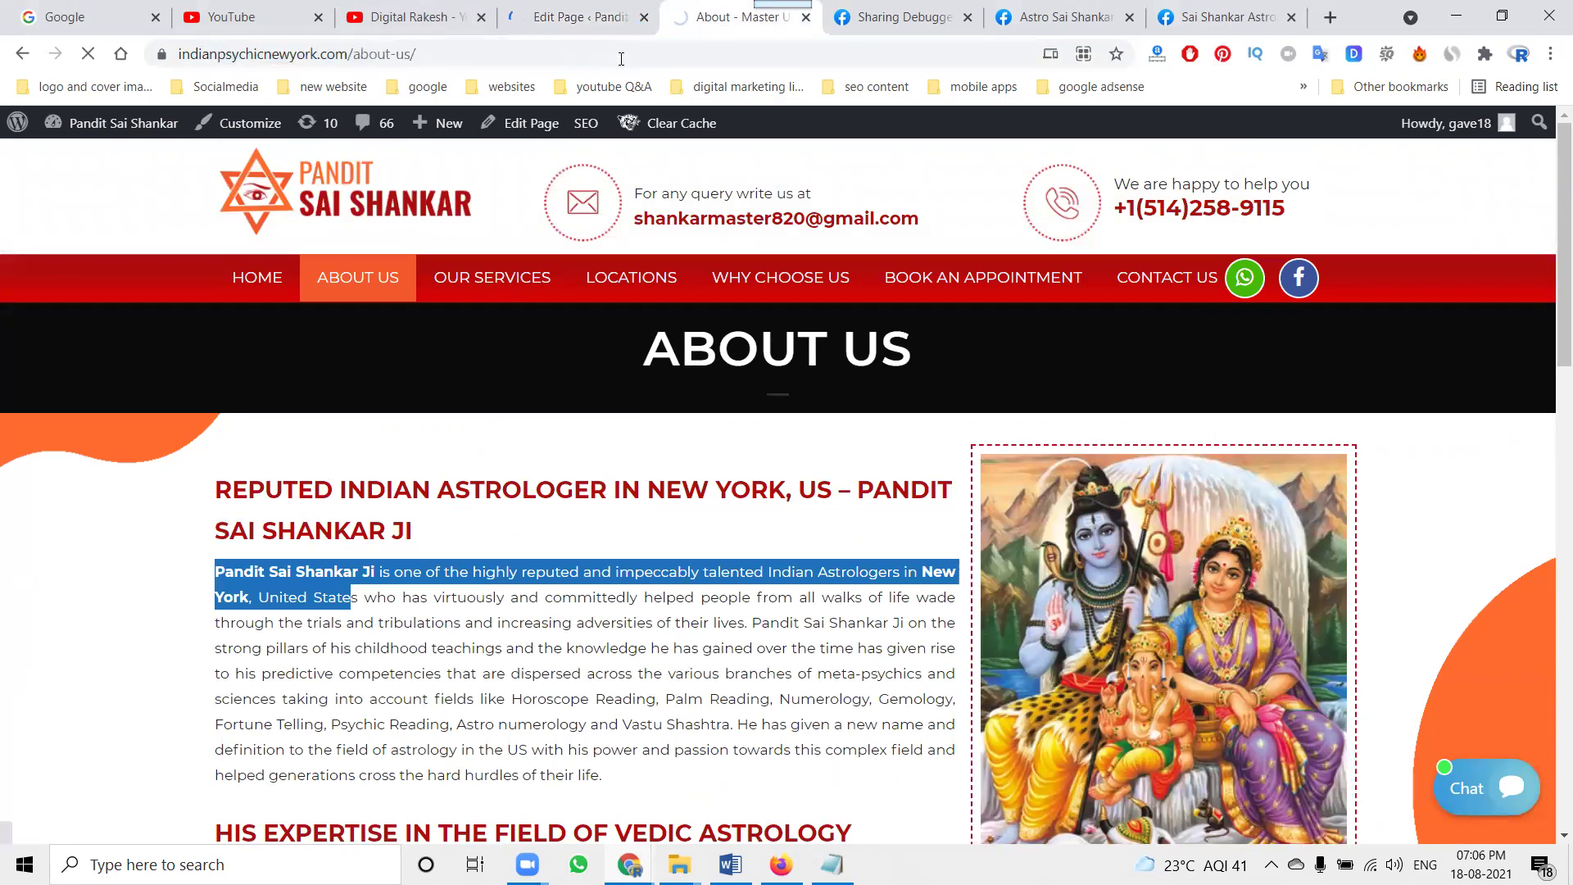
Step: Debug the about-us page URL in the Facebook Sharing Debugger
key(ctrl+Tab)
scroll(524, 311, up, 5)
scroll(494, 350, up, 4)
triple_click(534, 238)
key(ctrl+v)
click(1247, 239)
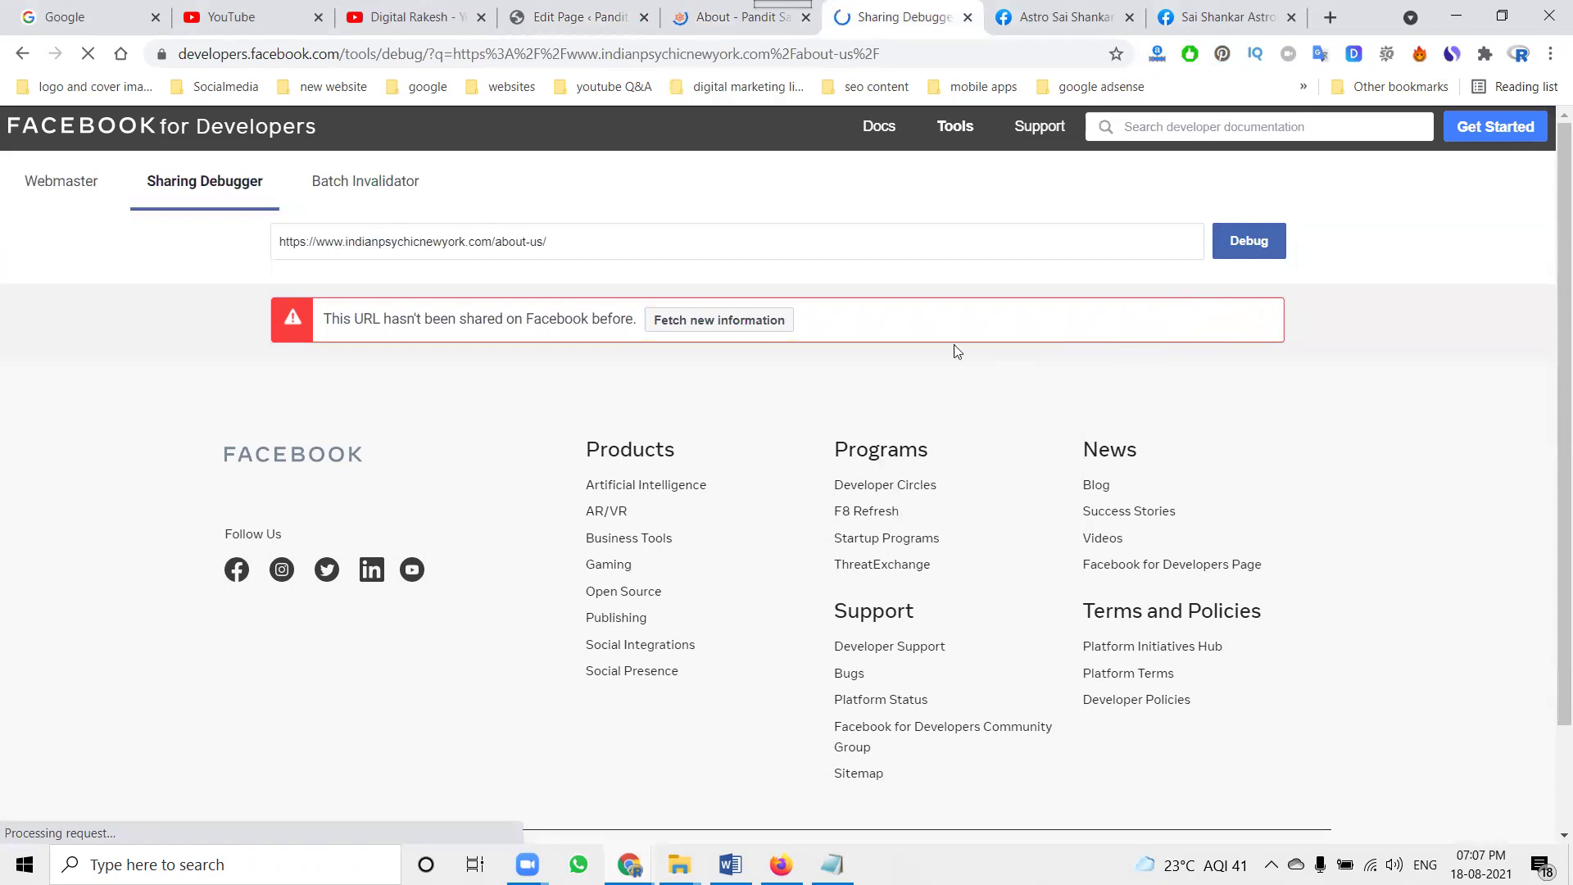
Step: Fetch new information for the about-us URL and check the "About - Pandit Sai Shankar Ji" preview
click(731, 327)
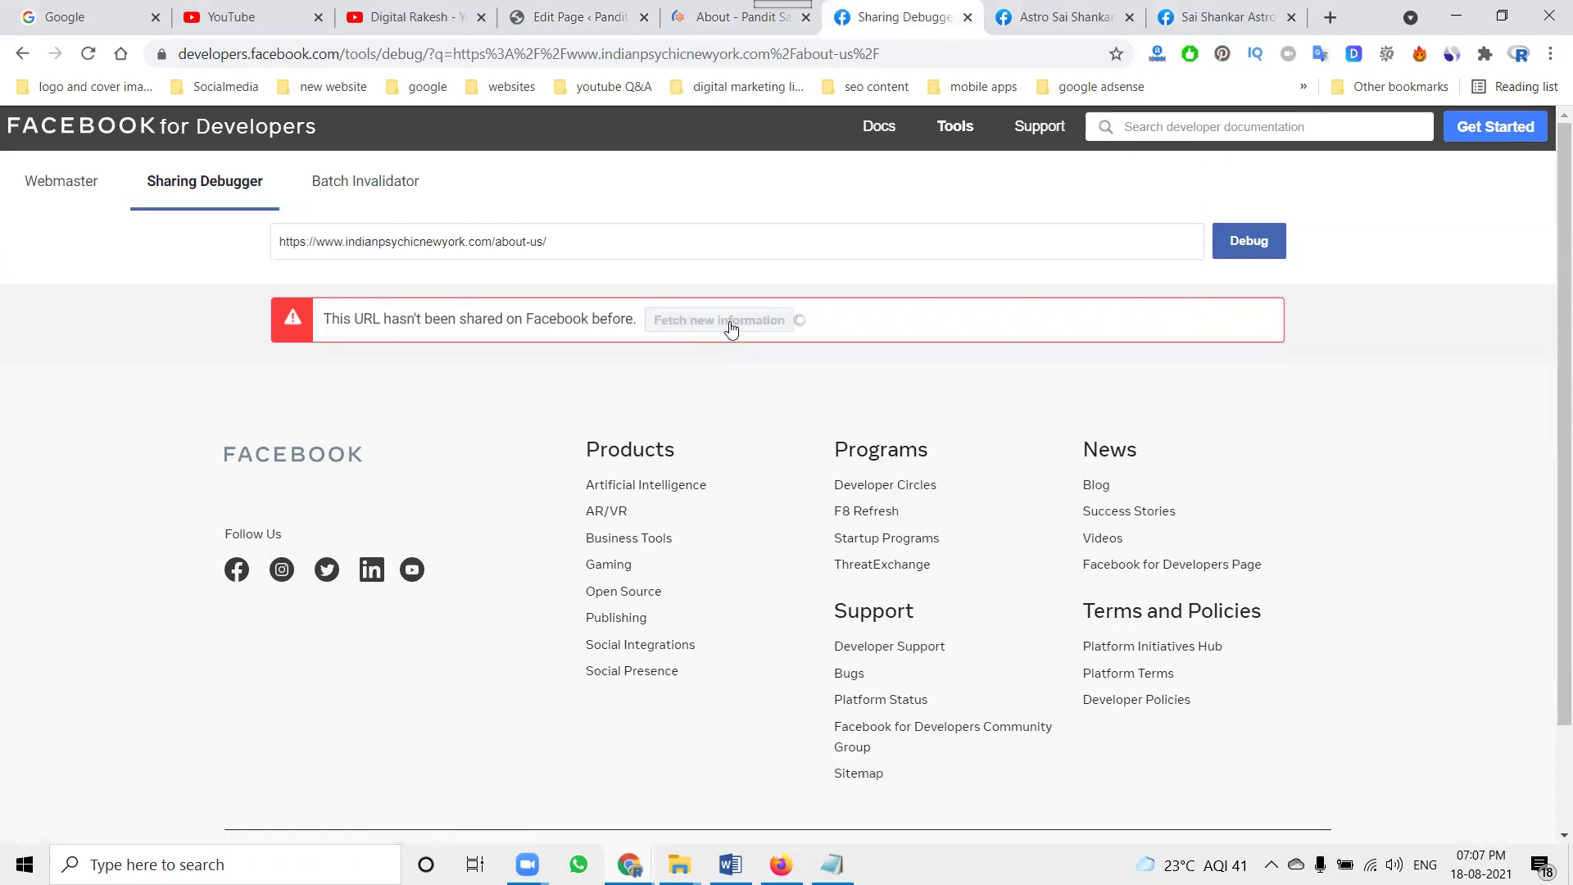
click(1258, 255)
click(728, 326)
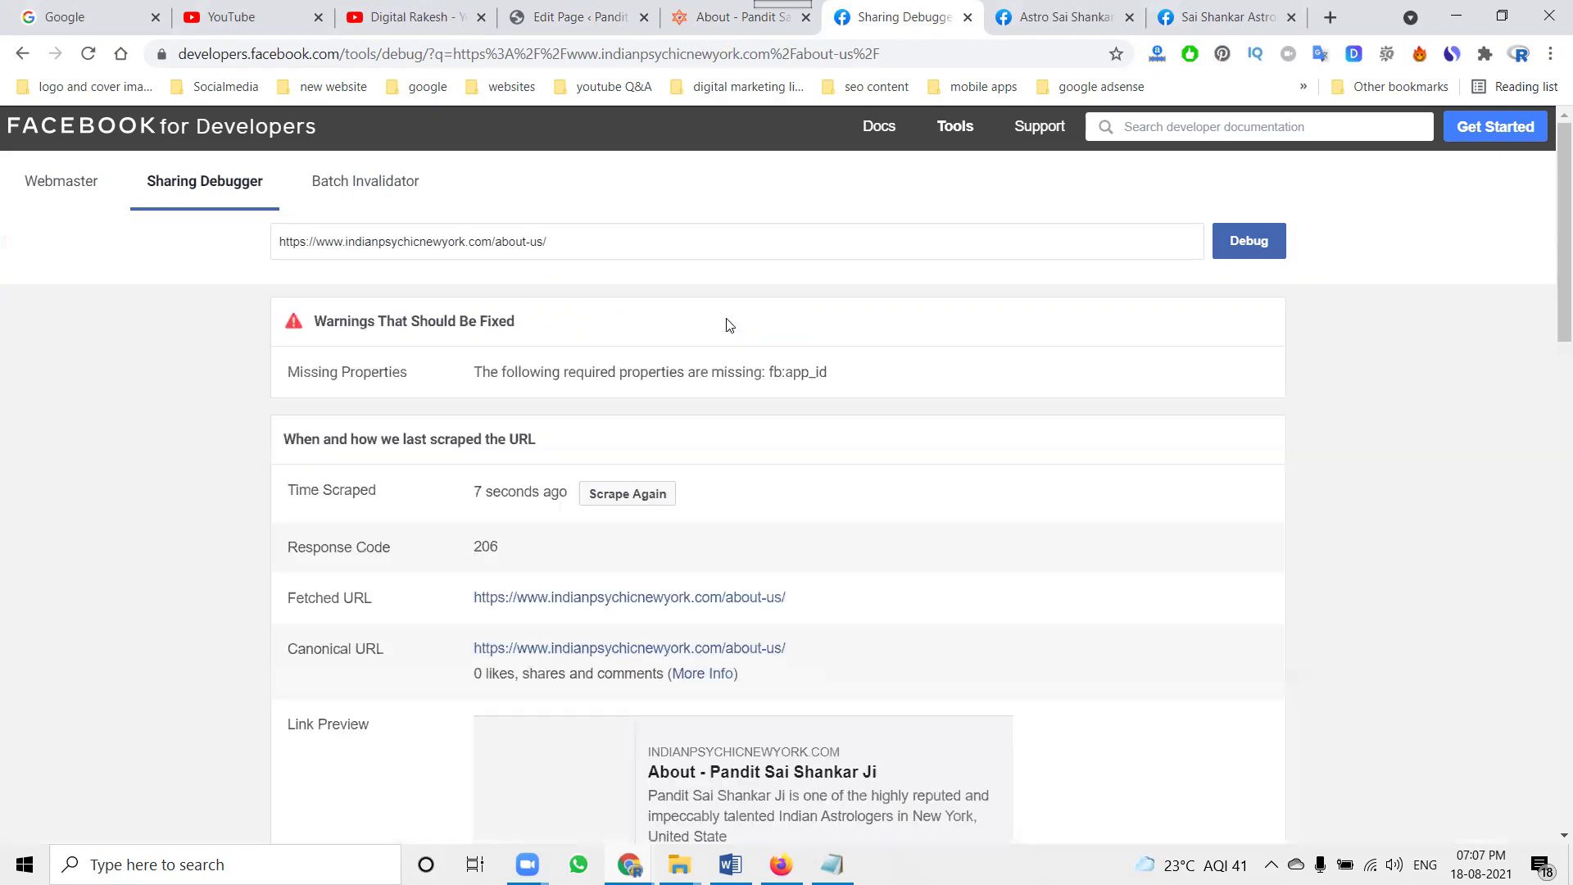
scroll(864, 434, down, 2)
scroll(864, 434, down, 1)
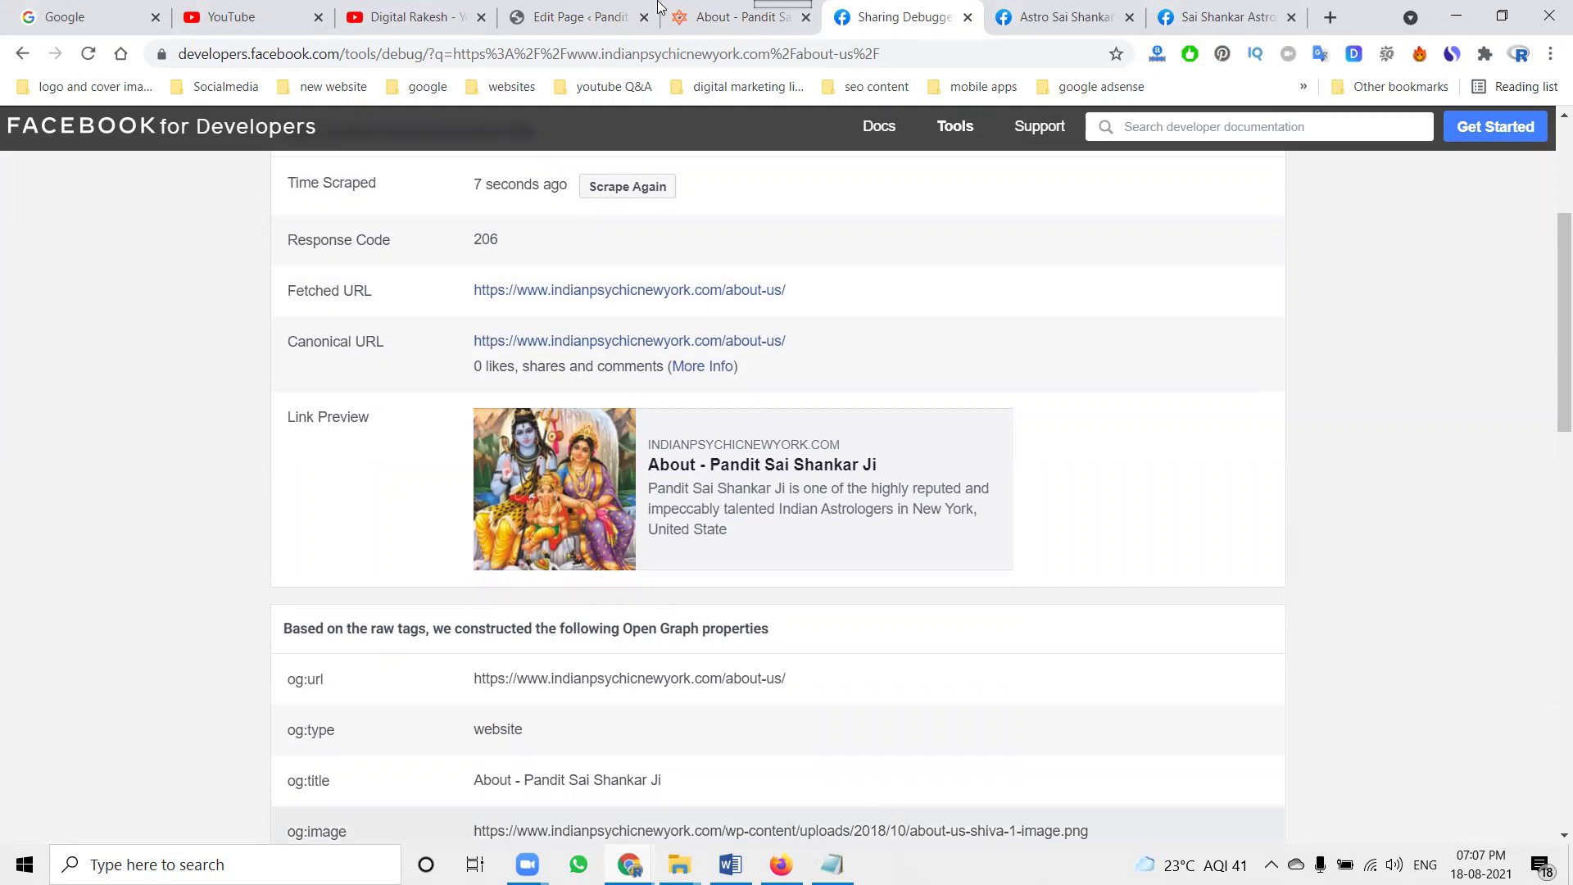
Step: Return to the About us page editor and scroll to the SEO pack
click(680, 15)
click(574, 17)
scroll(522, 511, down, 7)
scroll(365, 405, down, 2)
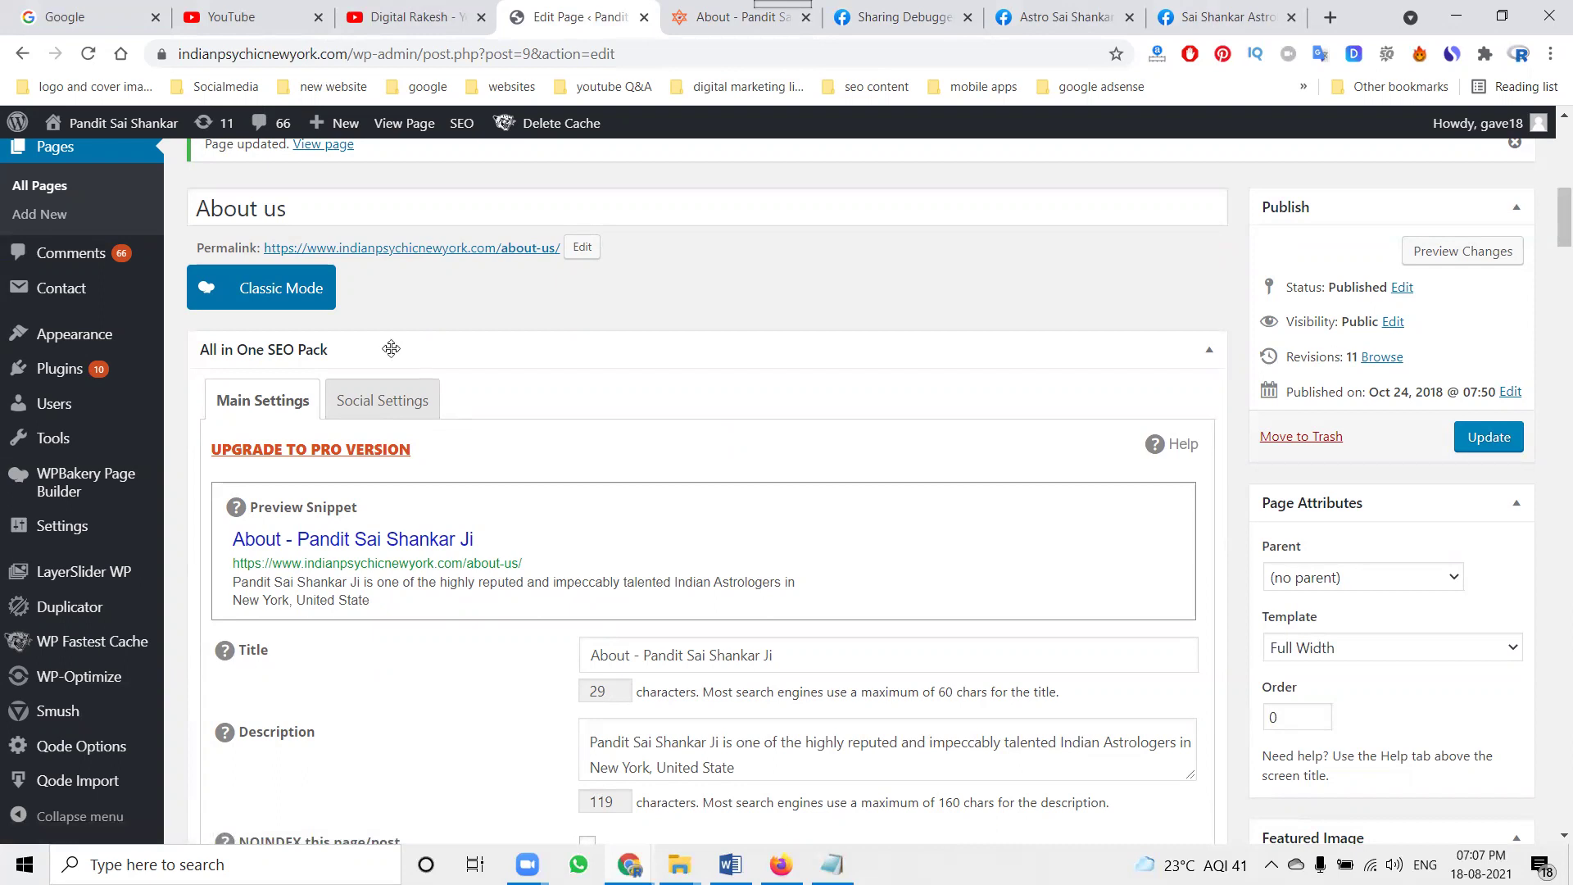
Step: Compare the About us page's Social and Main SEO settings, then view the debugger's about-us preview
click(373, 407)
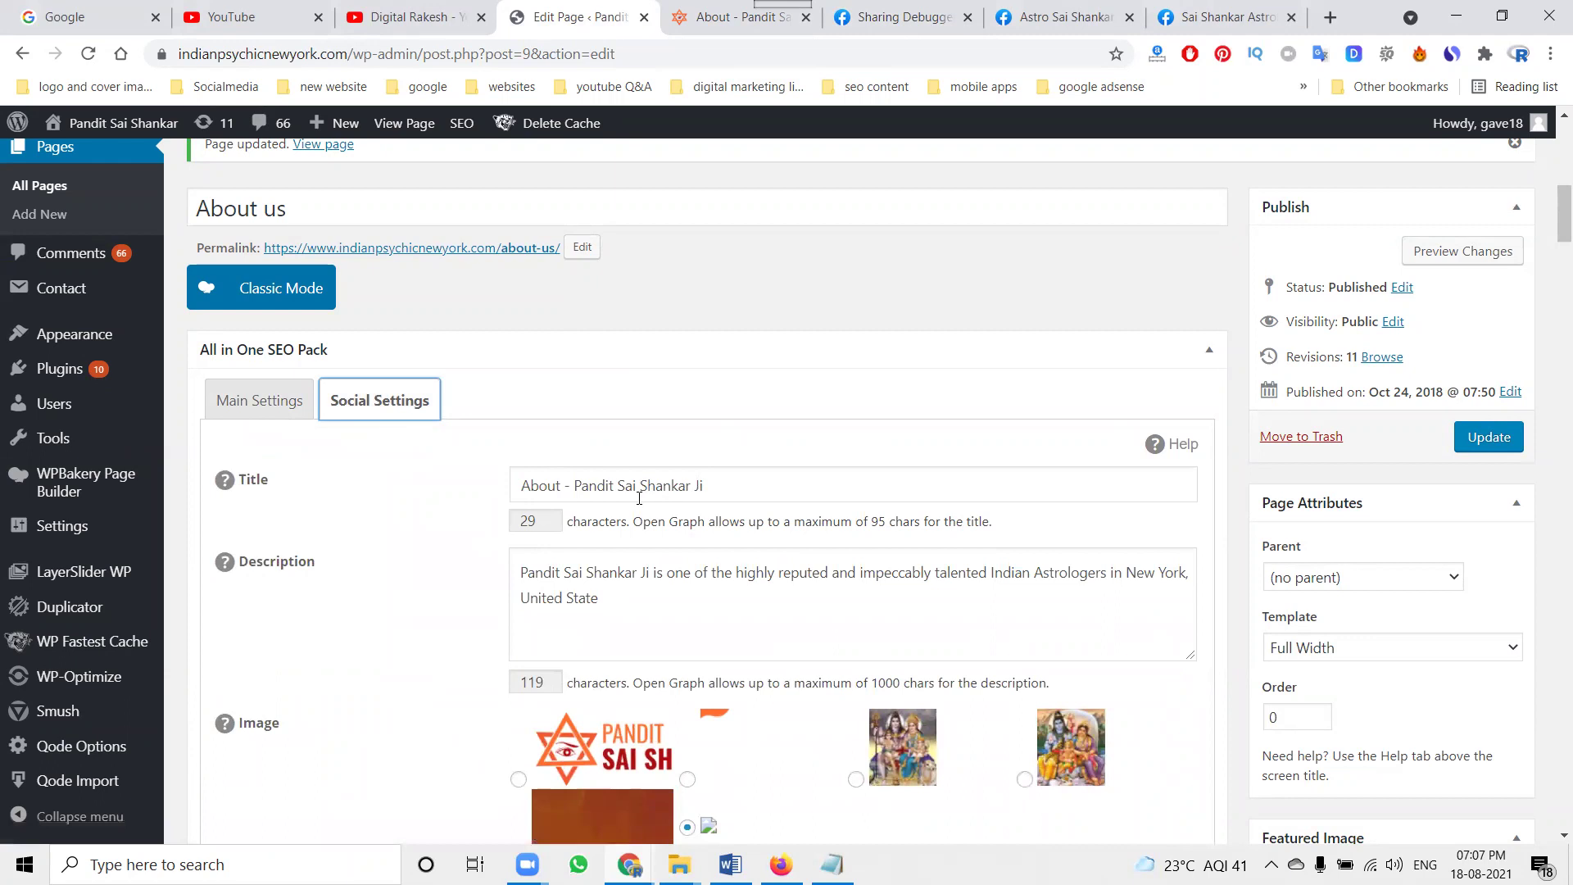
click(287, 408)
click(421, 402)
click(901, 16)
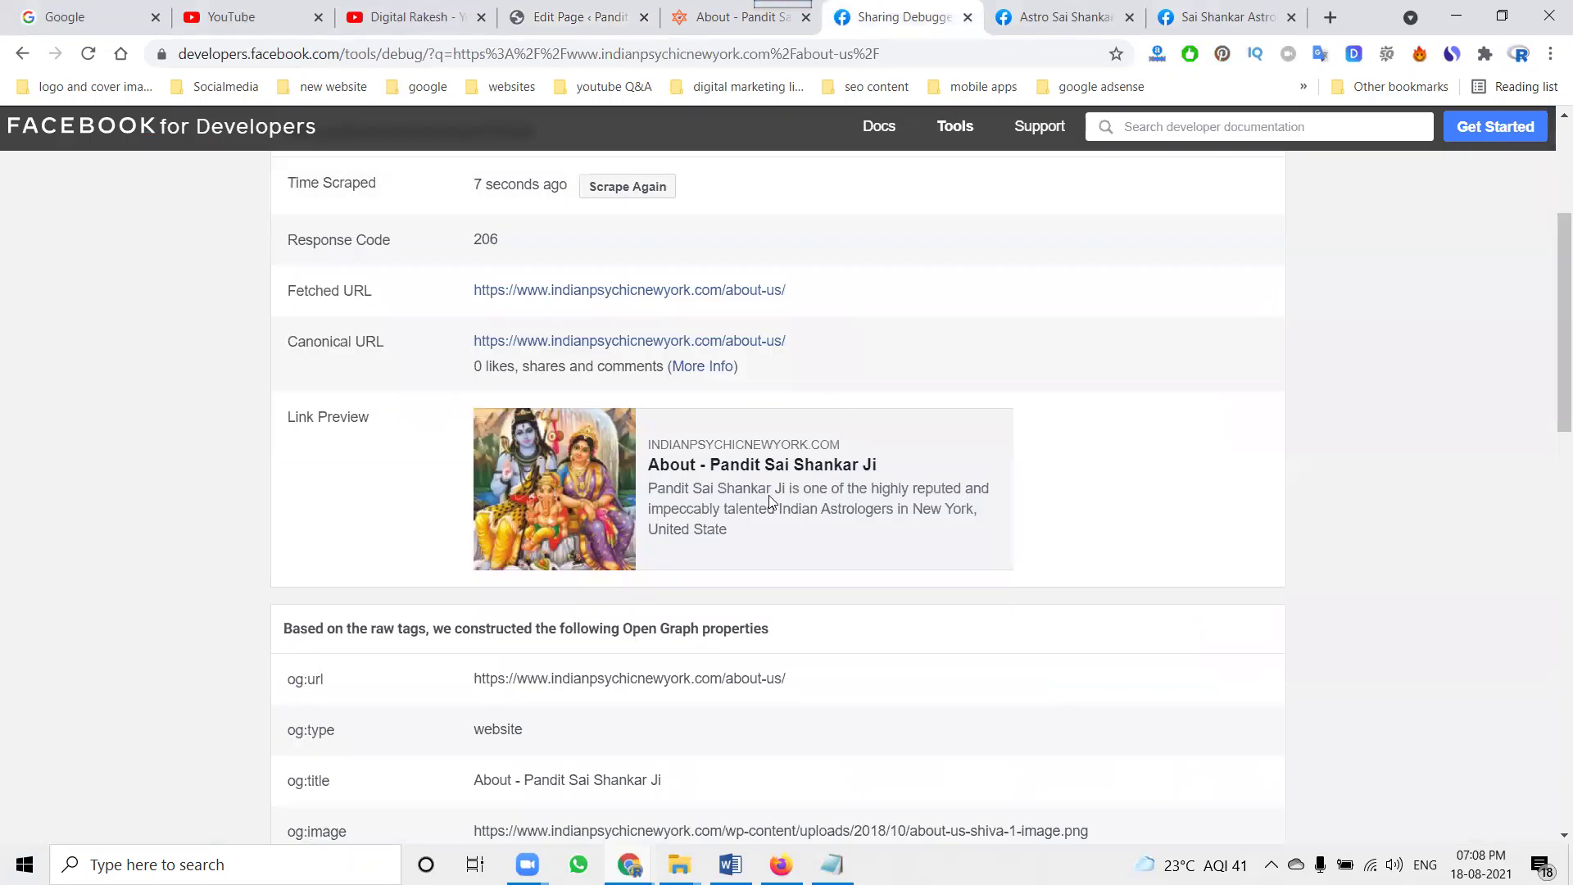
Step: Select the Pandit Sai Shankar logo as the About Us page's social image
click(741, 14)
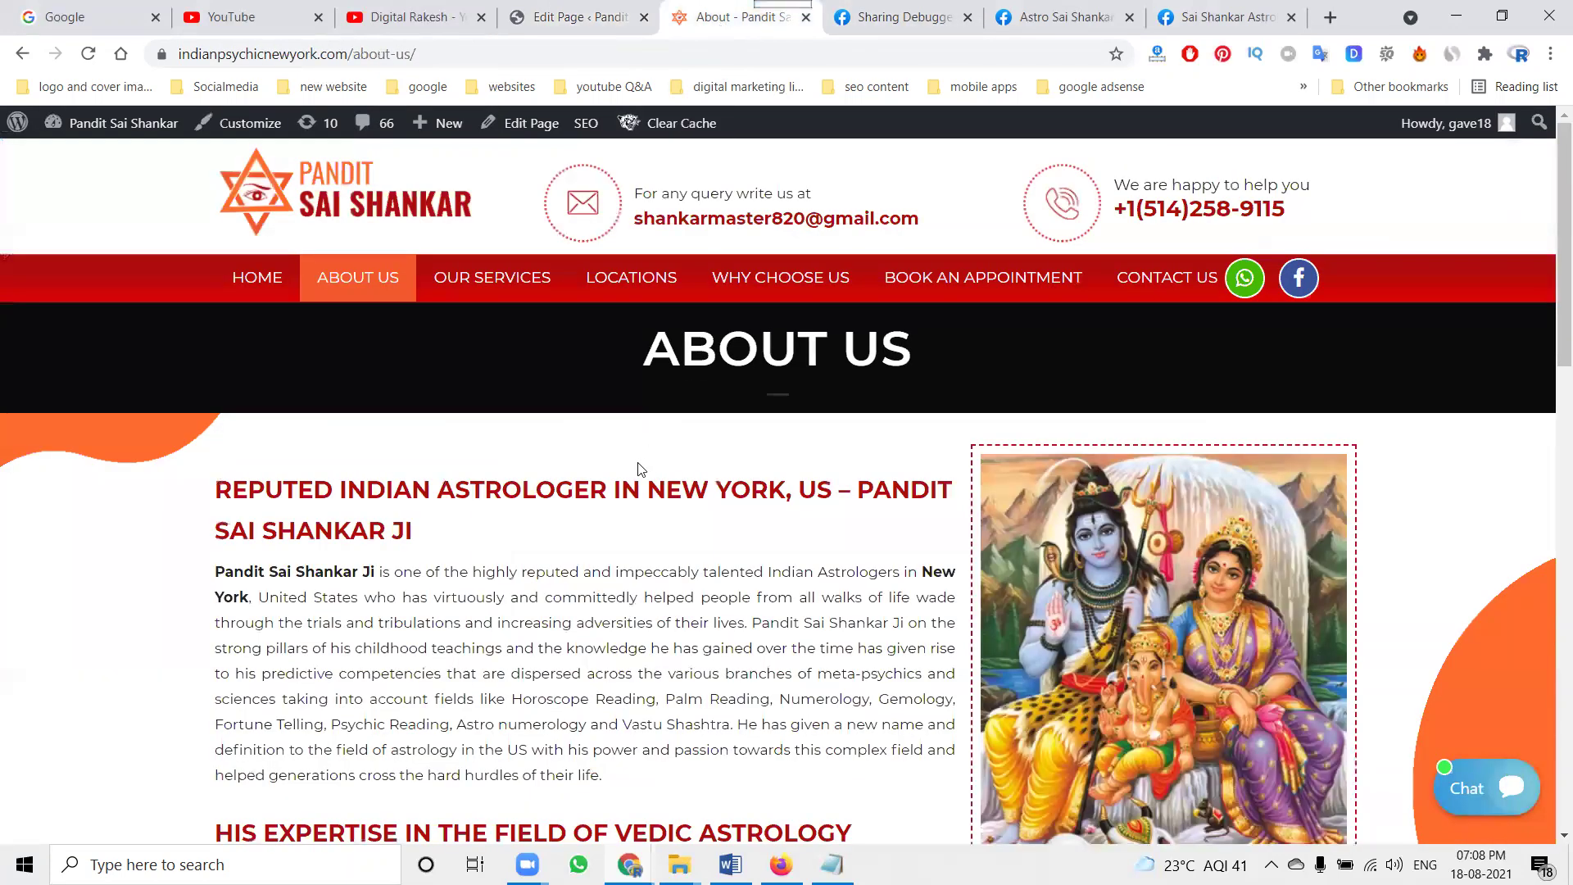
click(578, 15)
scroll(692, 463, down, 3)
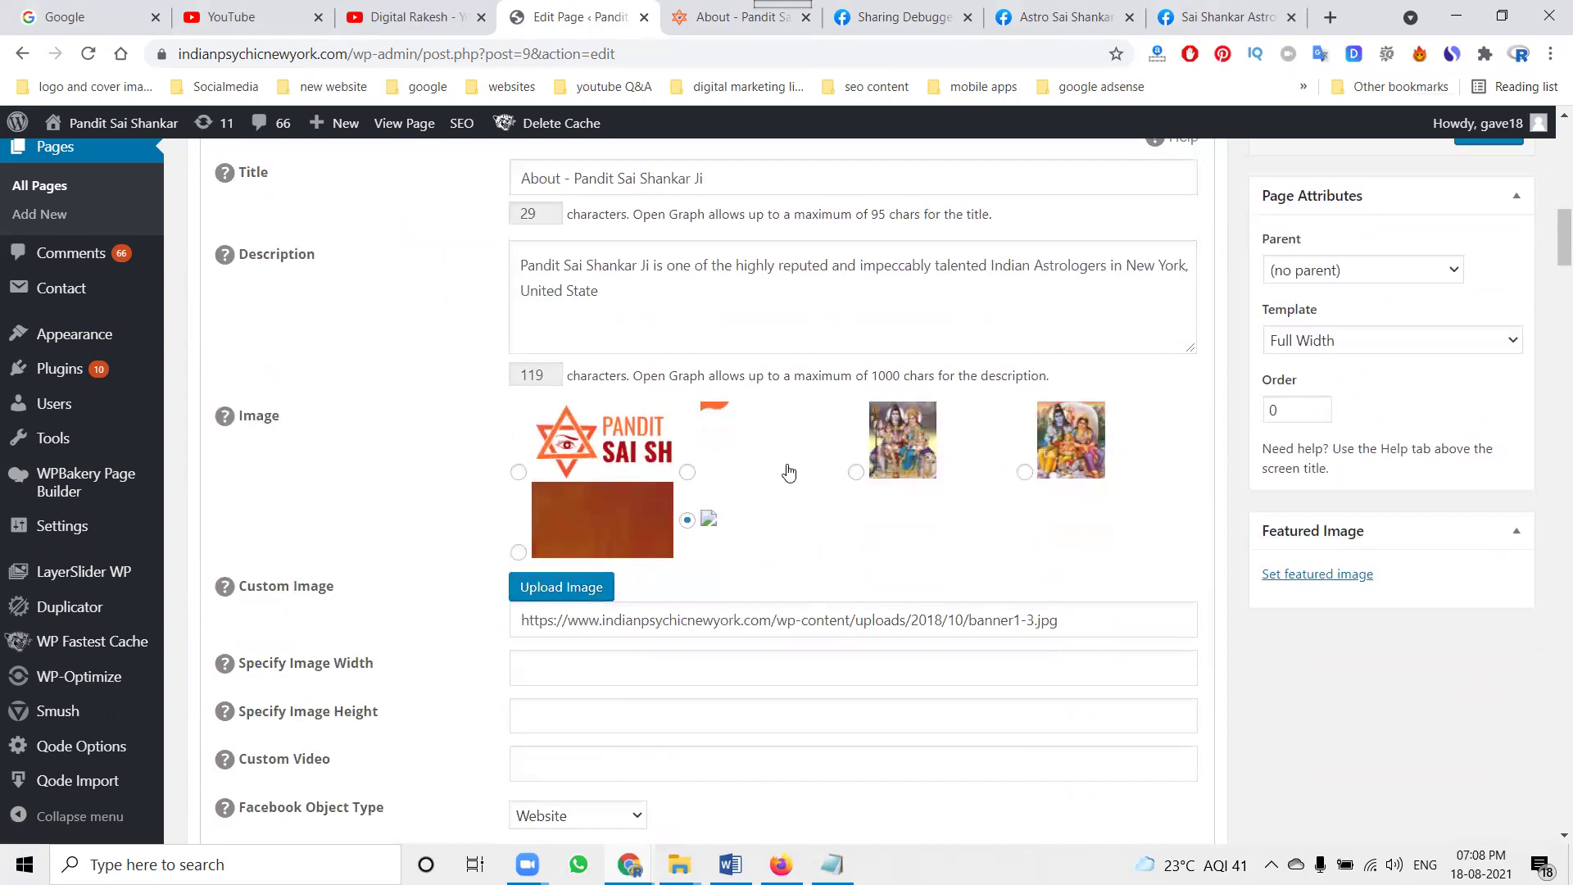
click(519, 473)
scroll(942, 550, up, 5)
Step: Update the page and rescrape the about-us URL in the Sharing Debugger
click(1487, 537)
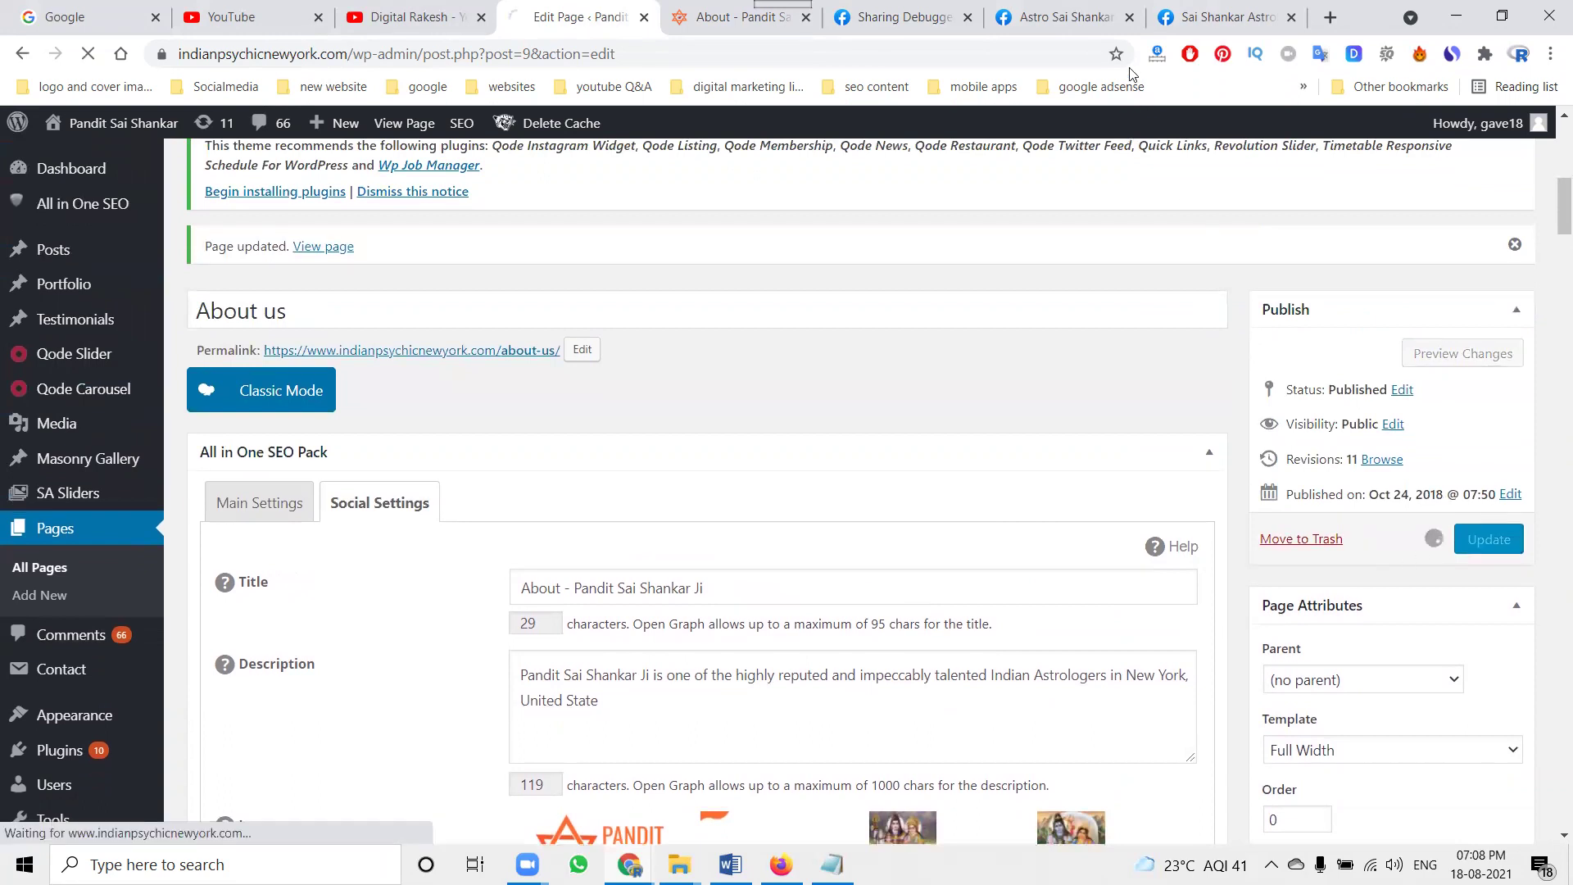
click(901, 16)
click(622, 187)
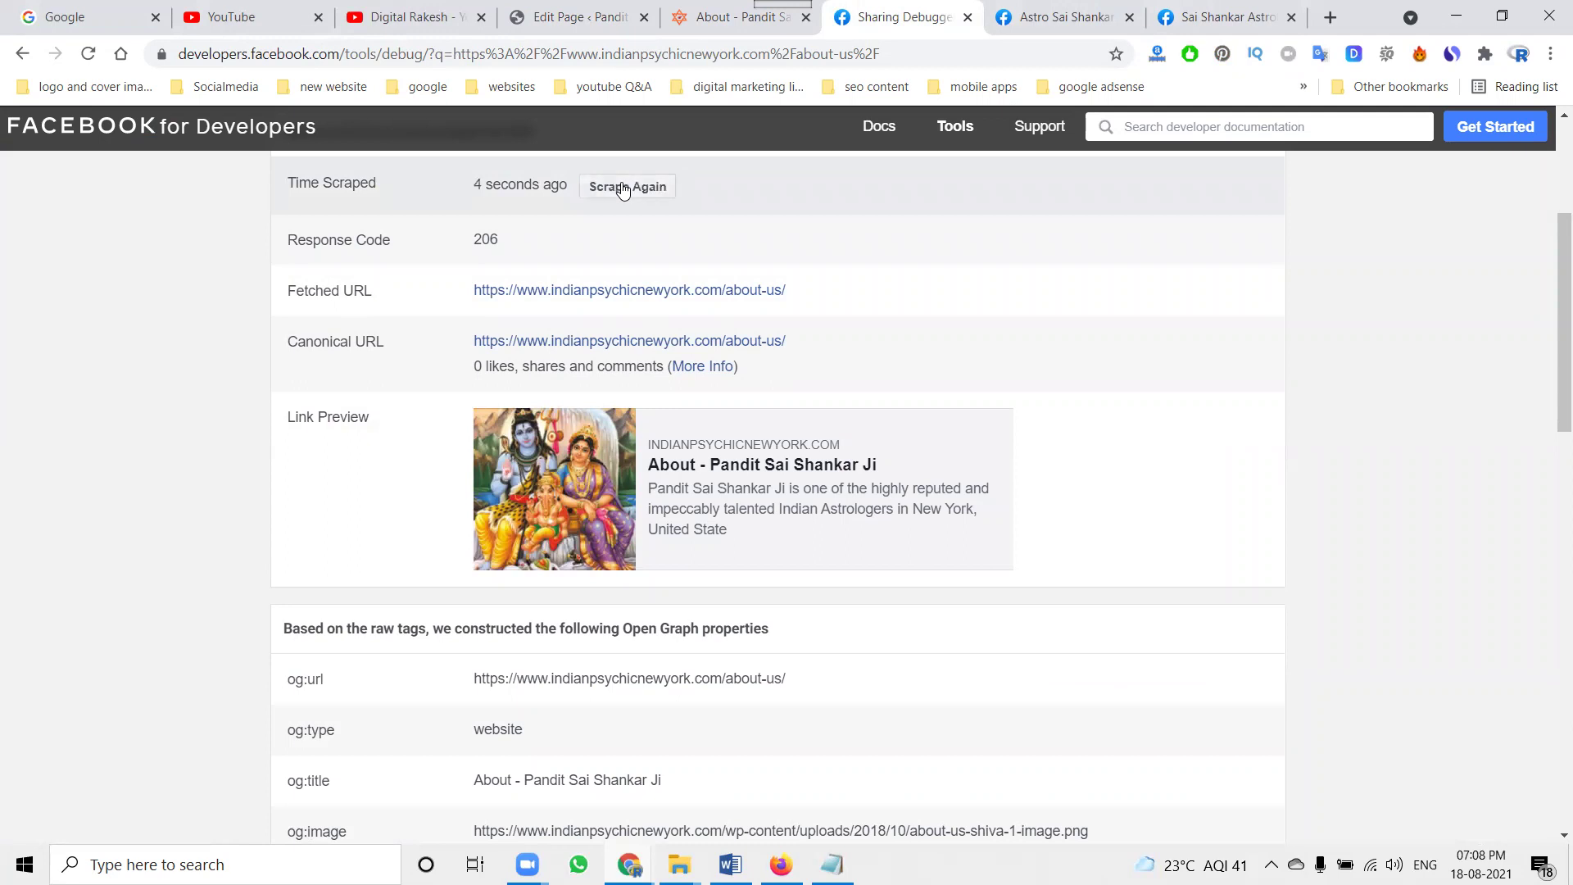
Step: Rescrape the about-us URL twice more, then return to the WordPress page editor
click(623, 188)
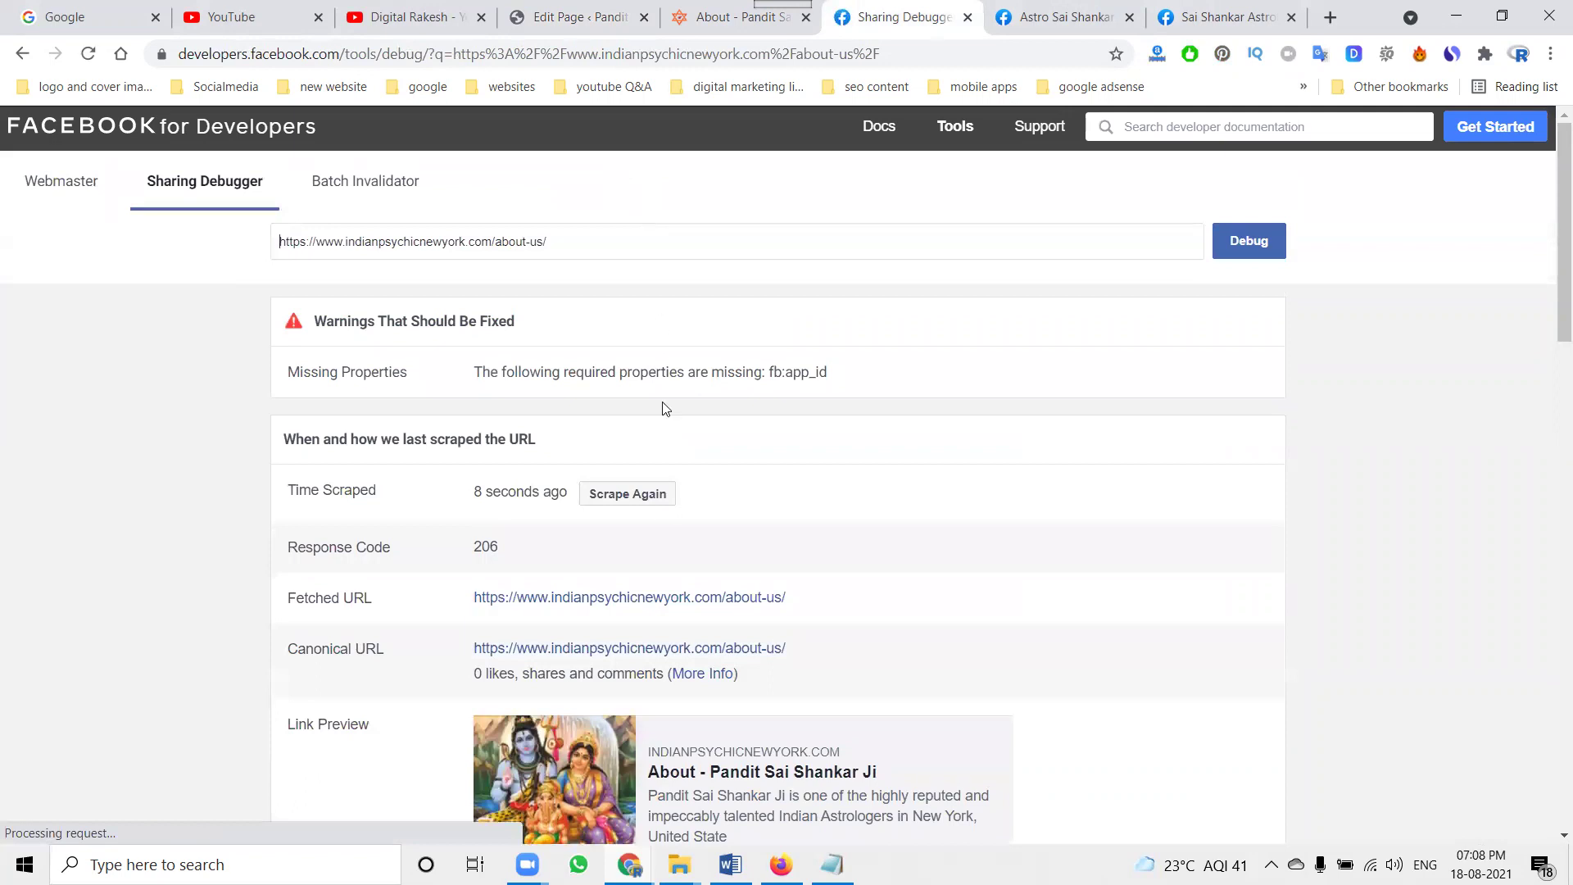
click(648, 496)
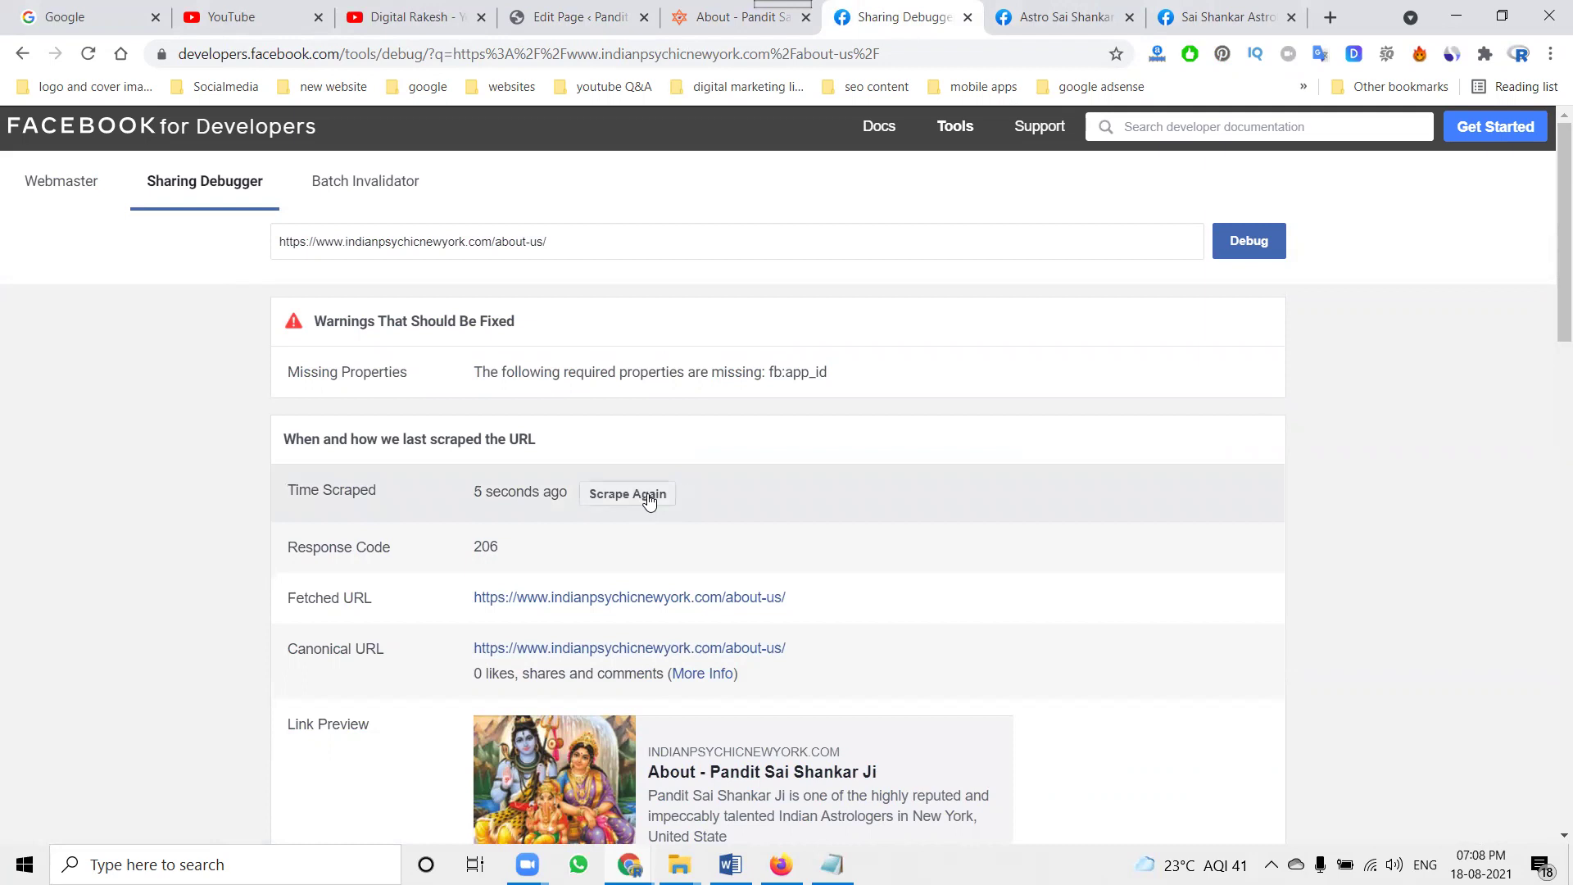
click(583, 16)
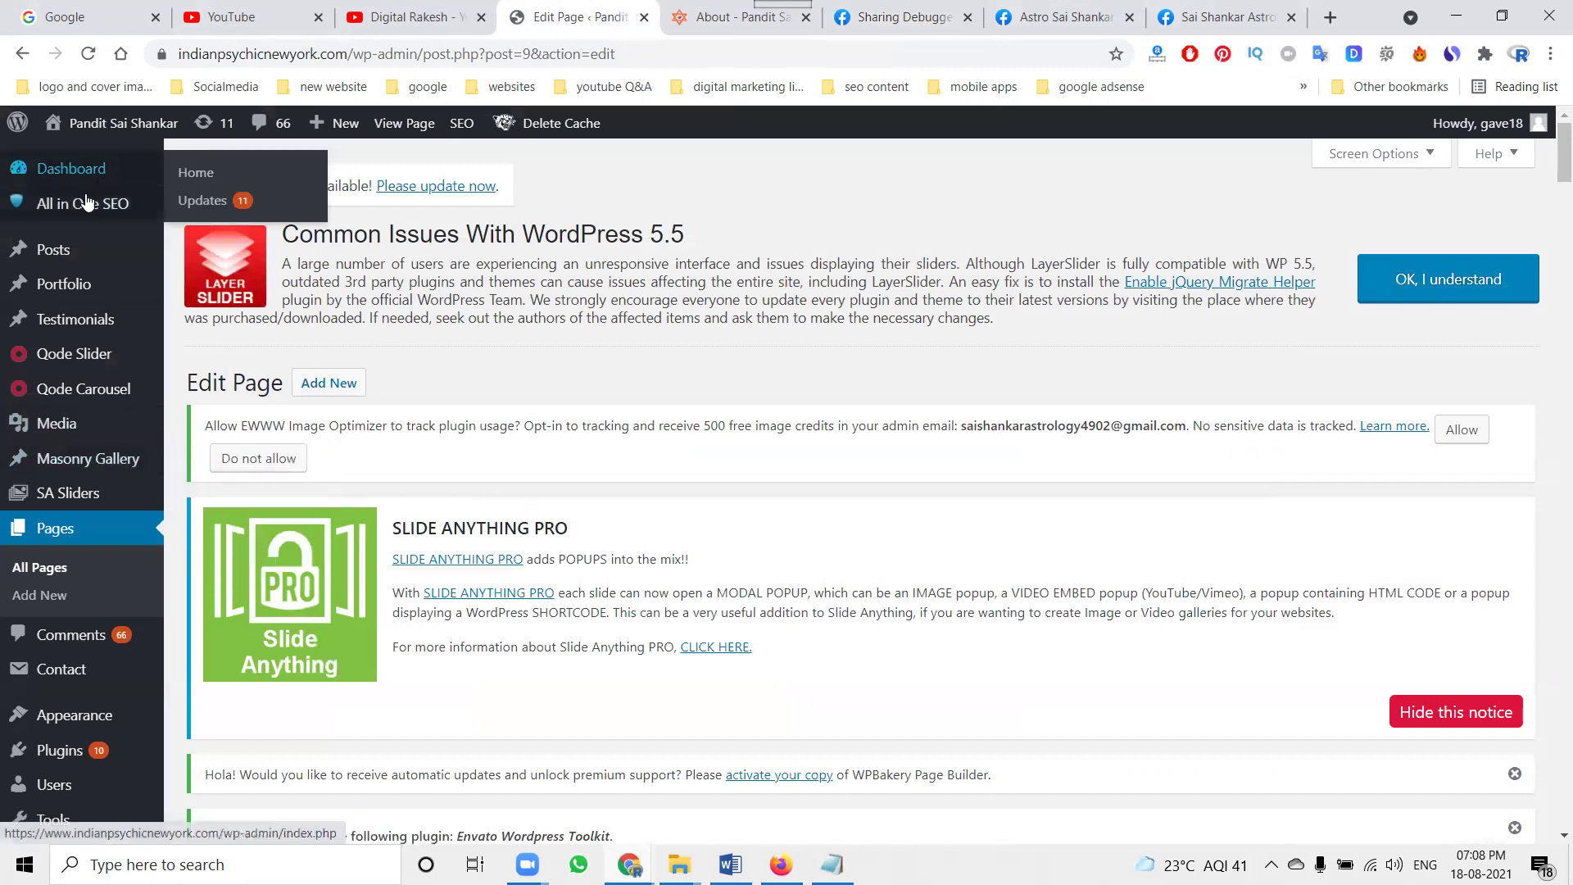
Step: Look over the About us page's All in One SEO box, then switch to the YouTube channel's videos
mouse_move(82, 203)
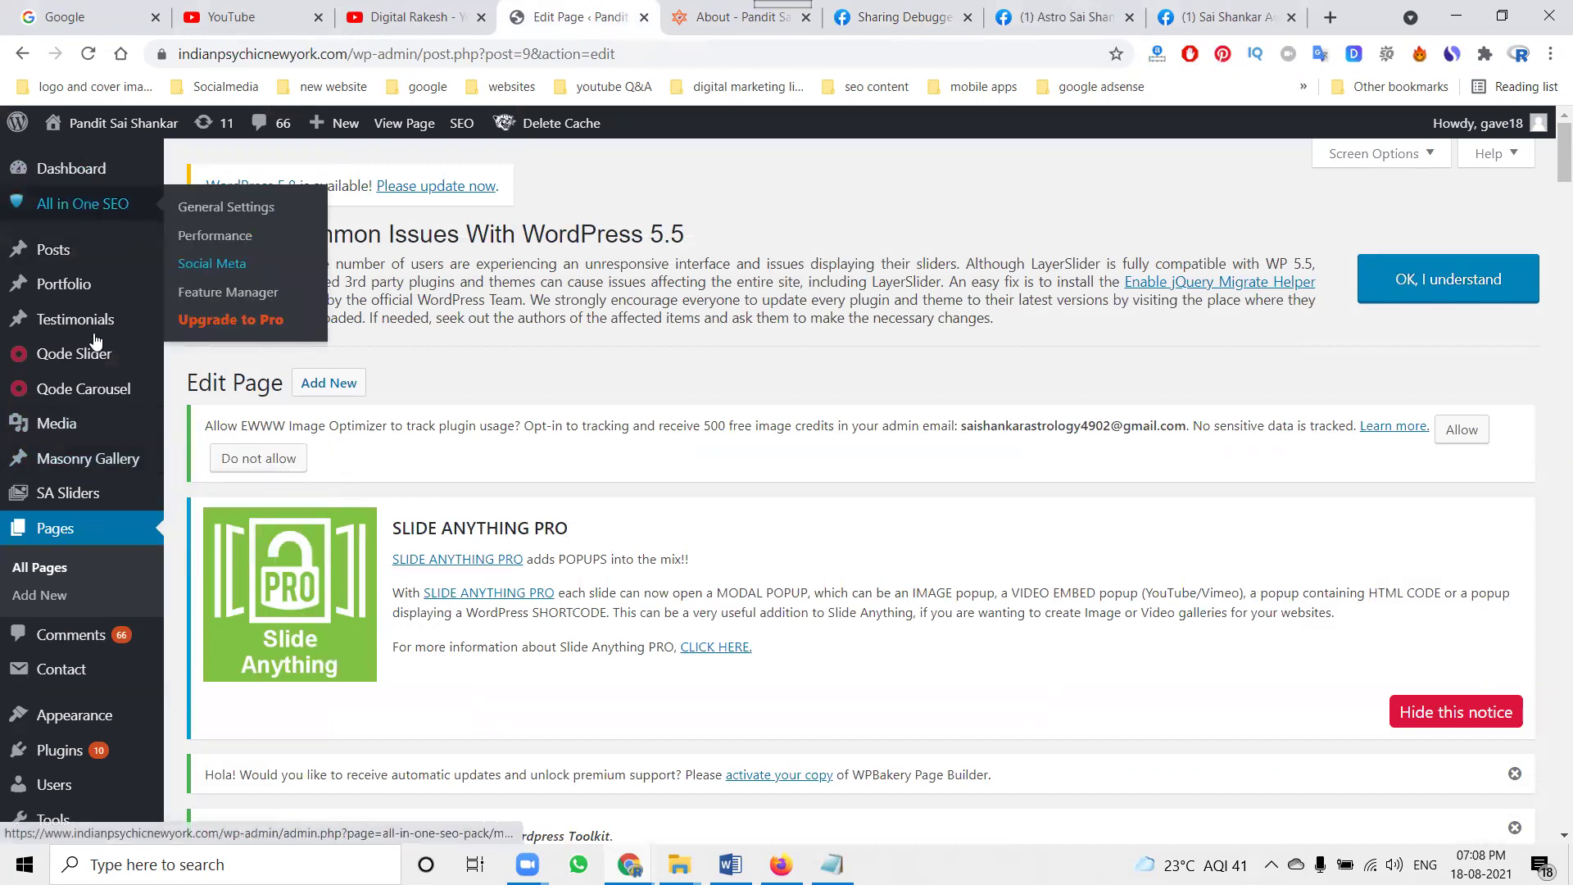
scroll(533, 574, down, 6)
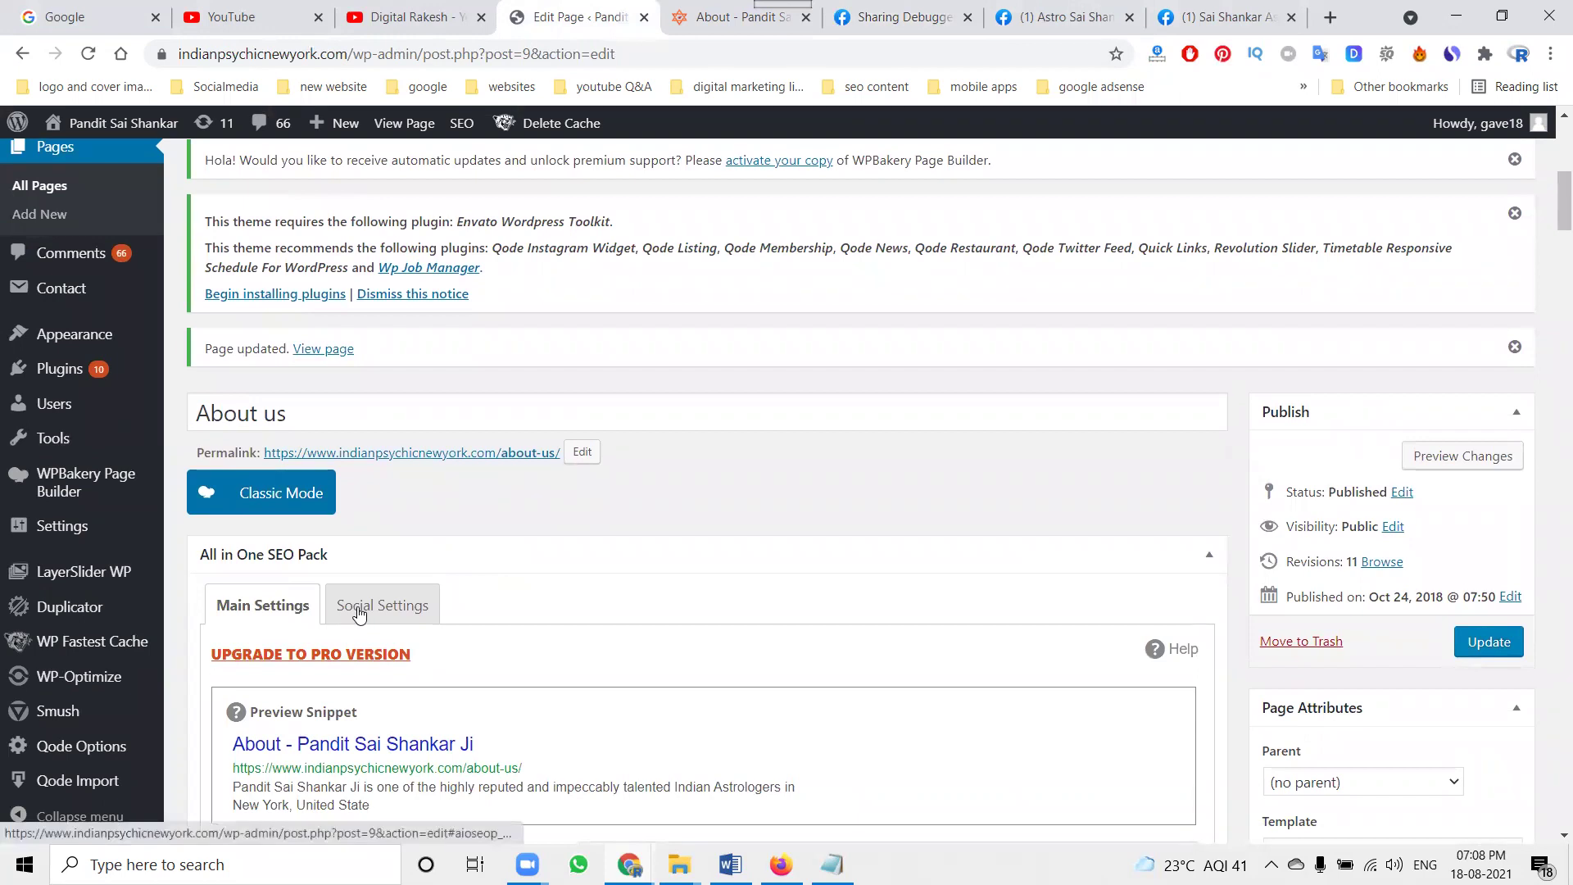
click(416, 8)
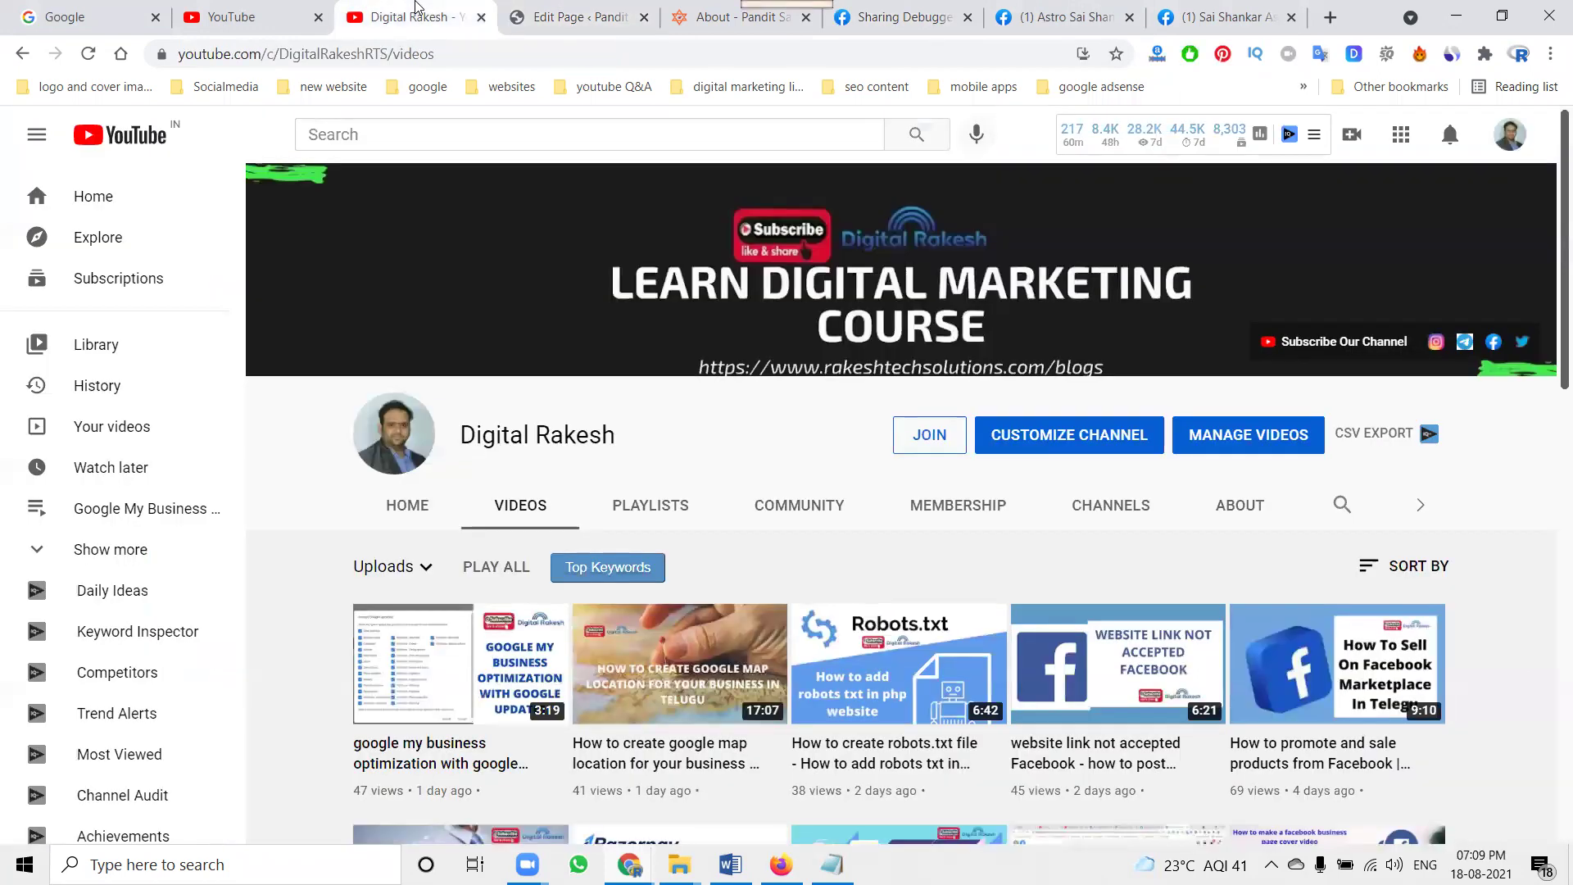